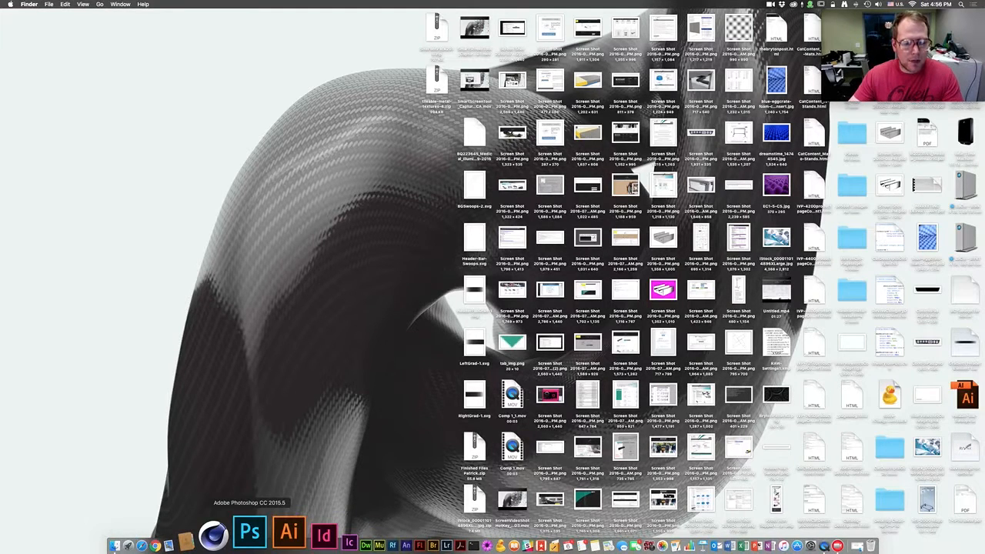
Launch Photoshop CC 2015.5 and set the QuickTime Player camera window to float on top
{"action": "left_click", "coordinate": [249, 531]}
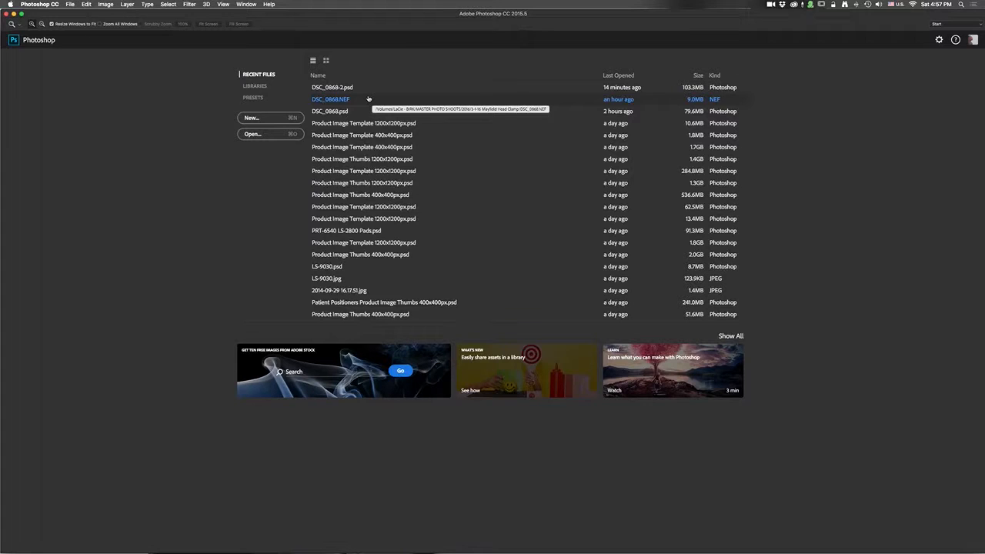
{"action": "key", "text": "super+Tab"}
{"action": "key", "text": "super+Tab"}
{"action": "key", "text": "super+Tab"}
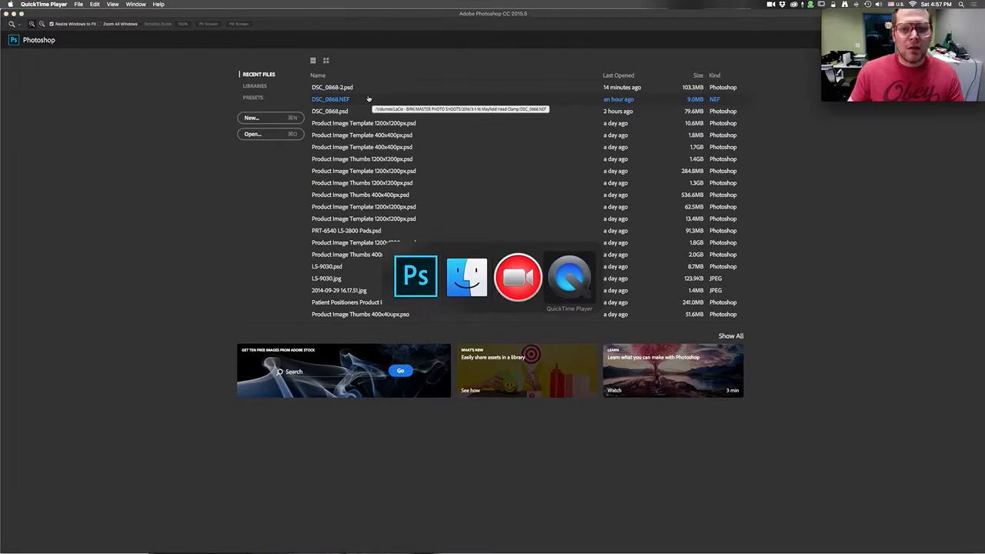
{"action": "left_click", "coordinate": [132, 4]}
{"action": "mouse_move", "coordinate": [113, 4]}
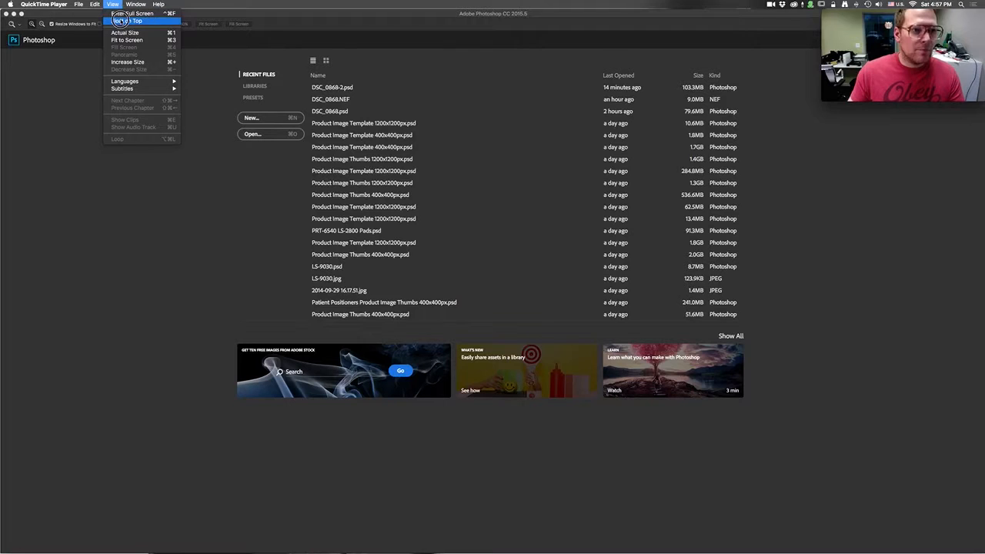
{"action": "left_click", "coordinate": [123, 20]}
{"action": "left_click", "coordinate": [160, 282]}
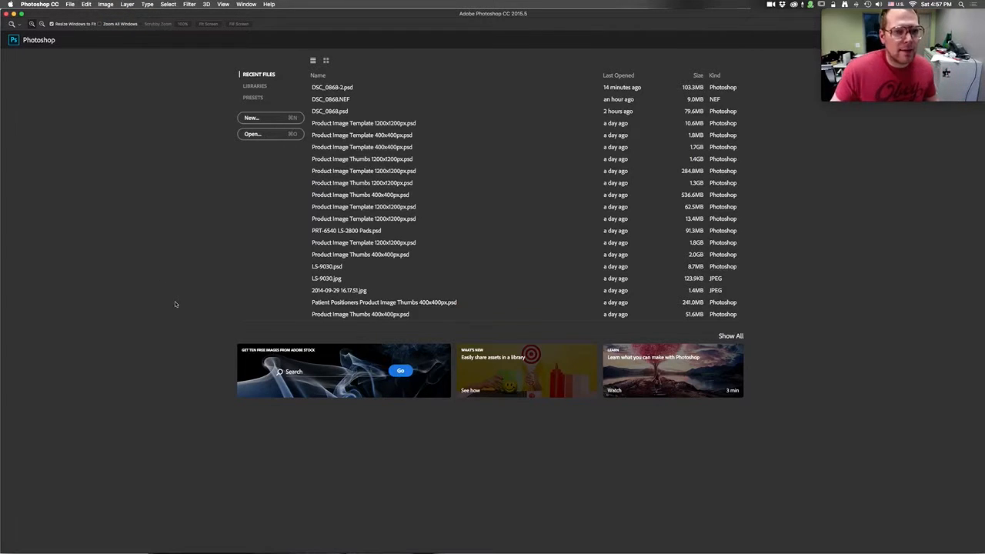
Open the recent file DSC_0868.NEF in Camera Raw and review its Lens Corrections and Basic settings
{"action": "left_click", "coordinate": [354, 101]}
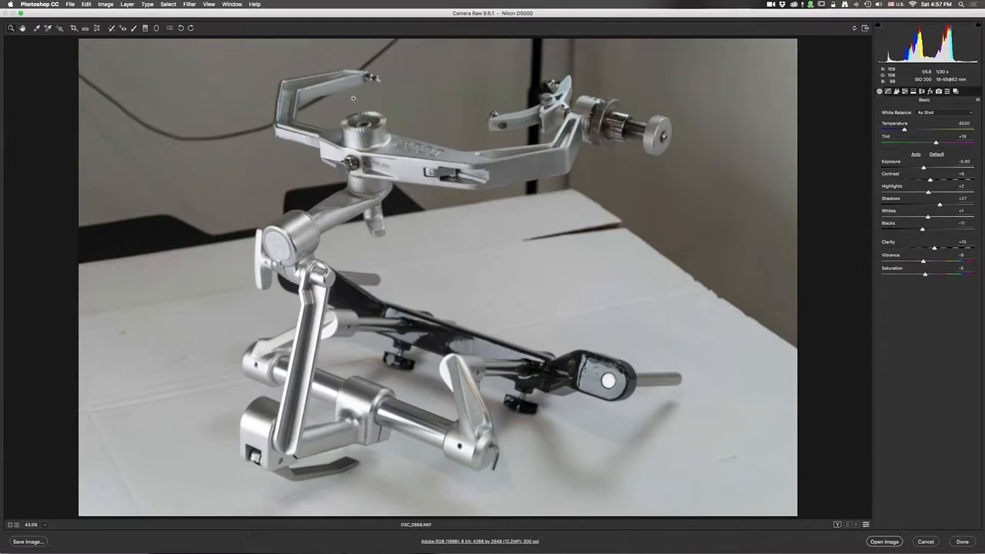
{"action": "left_click", "coordinate": [923, 92]}
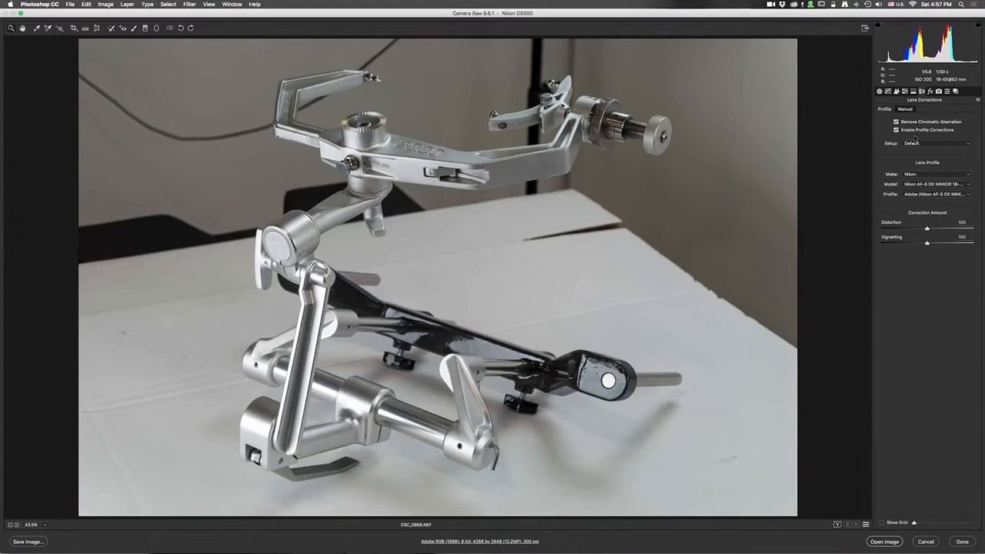
{"action": "left_click", "coordinate": [880, 91]}
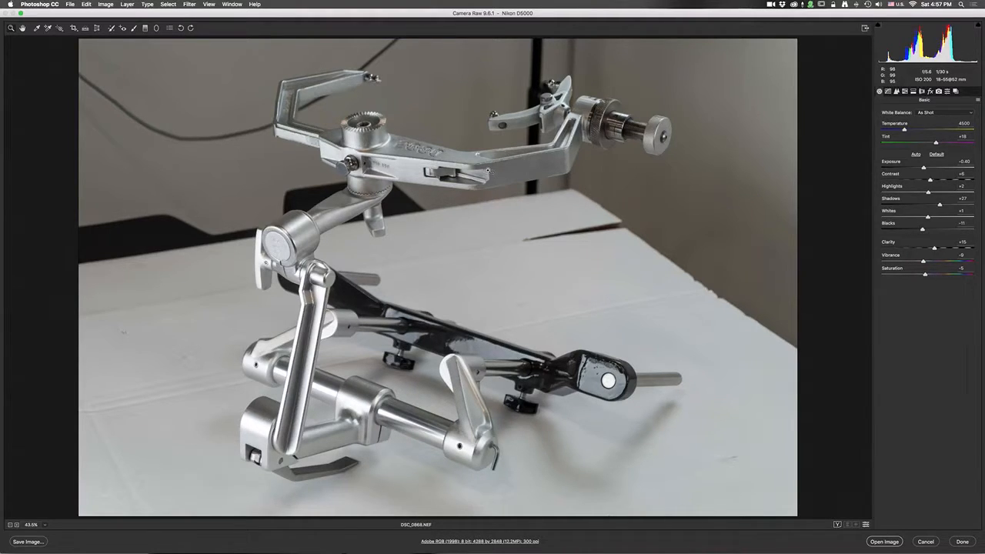
Examine the metal clamp up close, from the lower joints and black bar to the upper arm and knurled screw
{"action": "left_click", "coordinate": [484, 448]}
{"action": "left_click", "coordinate": [483, 431]}
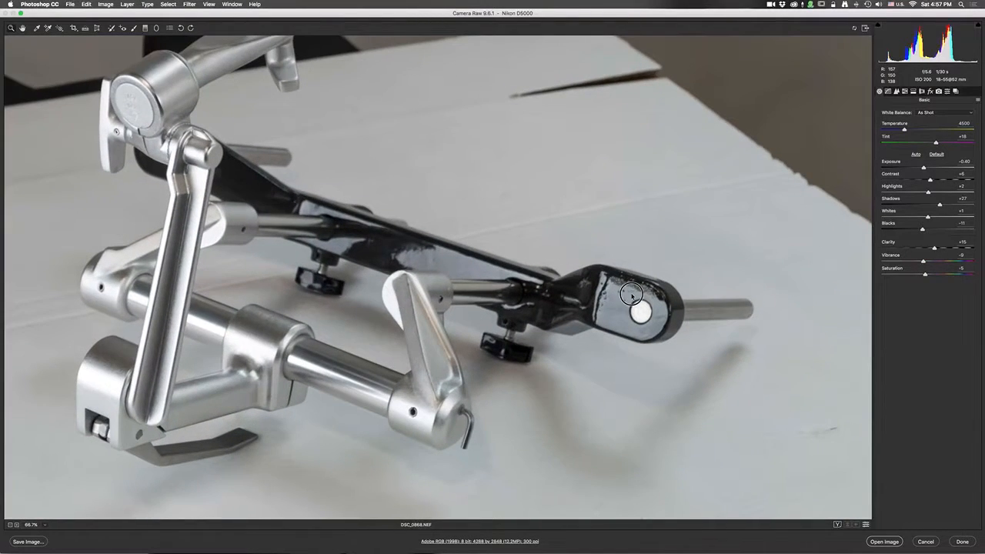
{"action": "left_click", "coordinate": [631, 295]}
{"action": "scroll", "coordinate": [298, 314], "scroll_direction": "left", "scroll_amount": 5}
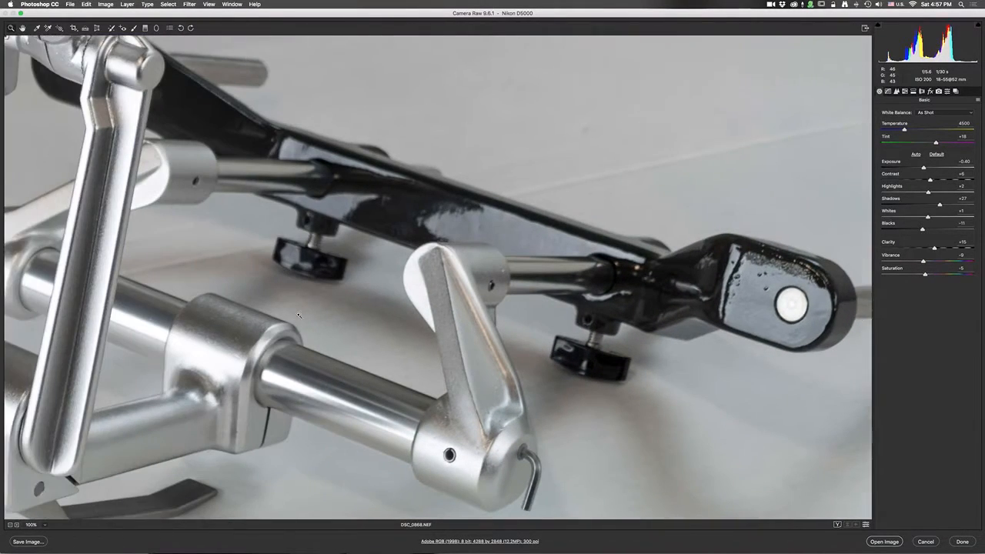
{"action": "scroll", "coordinate": [299, 315], "scroll_direction": "up", "scroll_amount": 10}
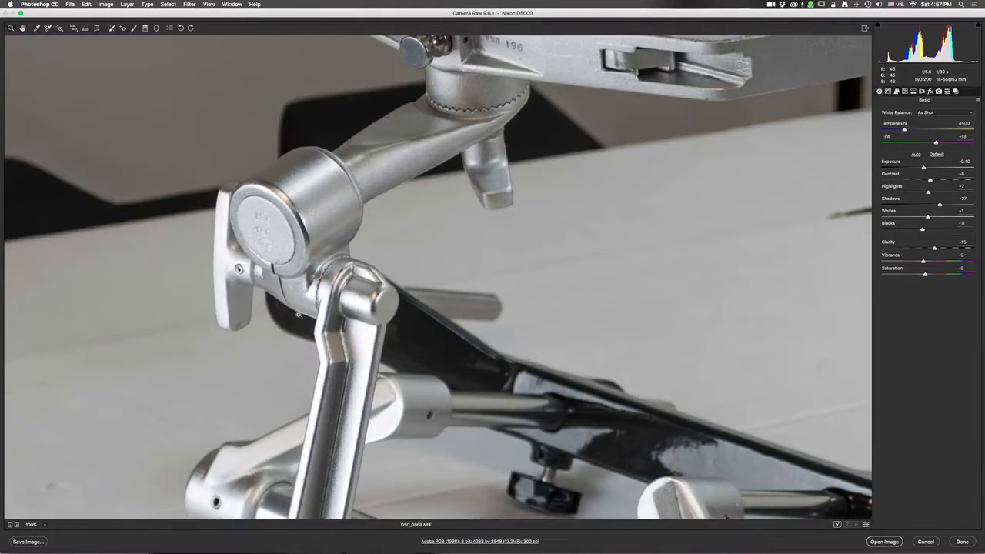
{"action": "scroll", "coordinate": [298, 315], "scroll_direction": "up", "scroll_amount": 10}
{"action": "scroll", "coordinate": [299, 315], "scroll_direction": "right", "scroll_amount": 5}
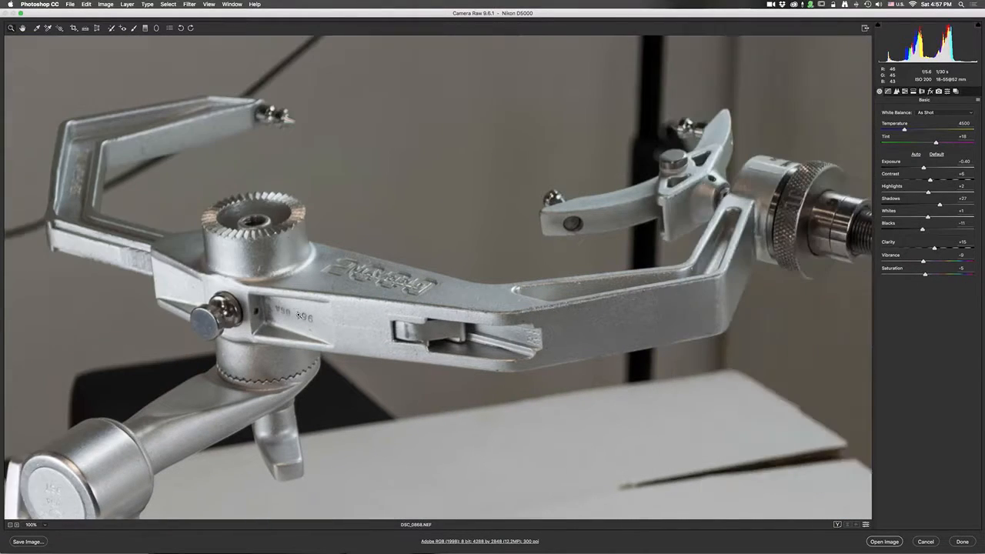
{"action": "scroll", "coordinate": [299, 315], "scroll_direction": "right", "scroll_amount": 3}
{"action": "scroll", "coordinate": [552, 318], "scroll_direction": "right", "scroll_amount": 5}
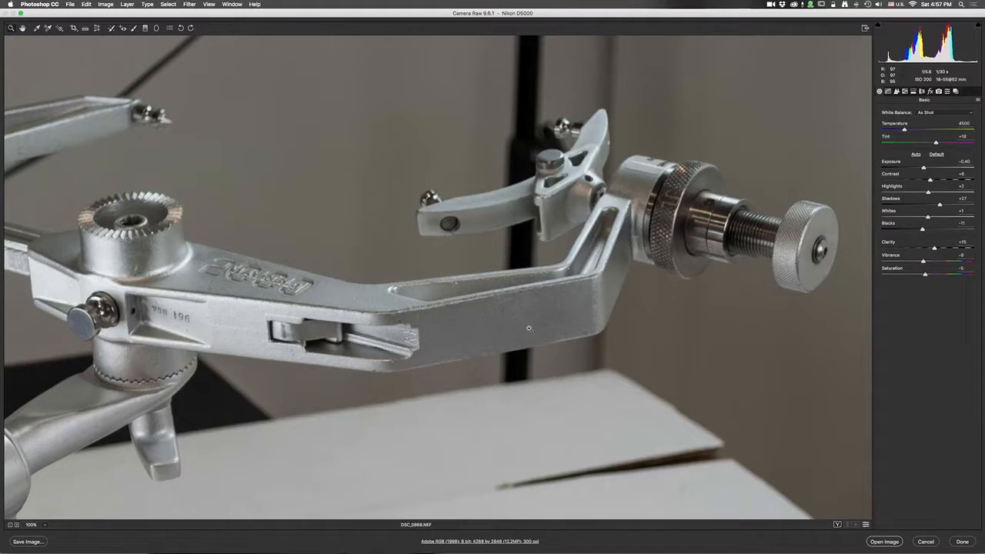
{"action": "left_click", "coordinate": [529, 328], "text": "alt"}
{"action": "left_click", "coordinate": [529, 327], "text": "alt"}
{"action": "left_click", "coordinate": [529, 328], "text": "alt"}
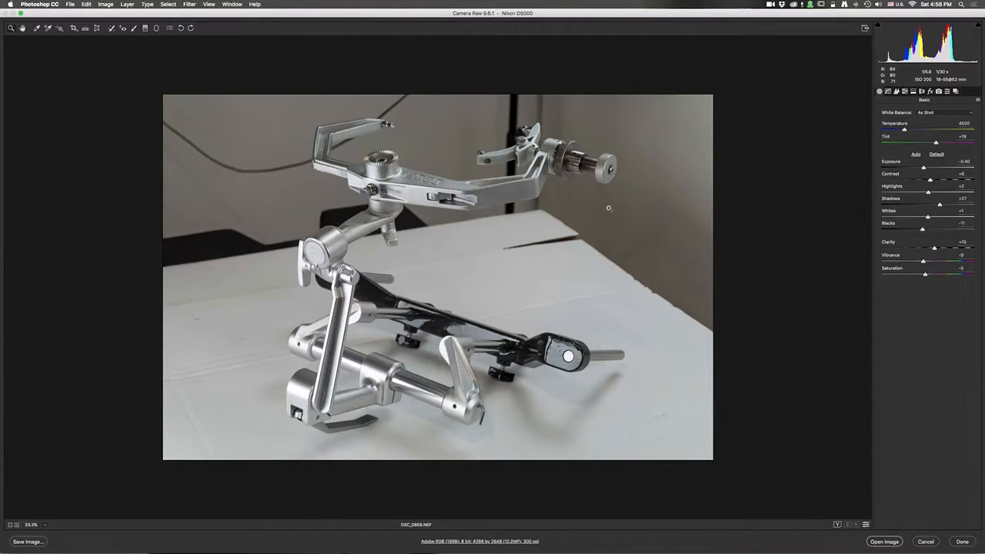
Open the raw photo as a Photoshop document with the current Camera Raw settings and dock its window as a tab
{"action": "left_click", "coordinate": [976, 99]}
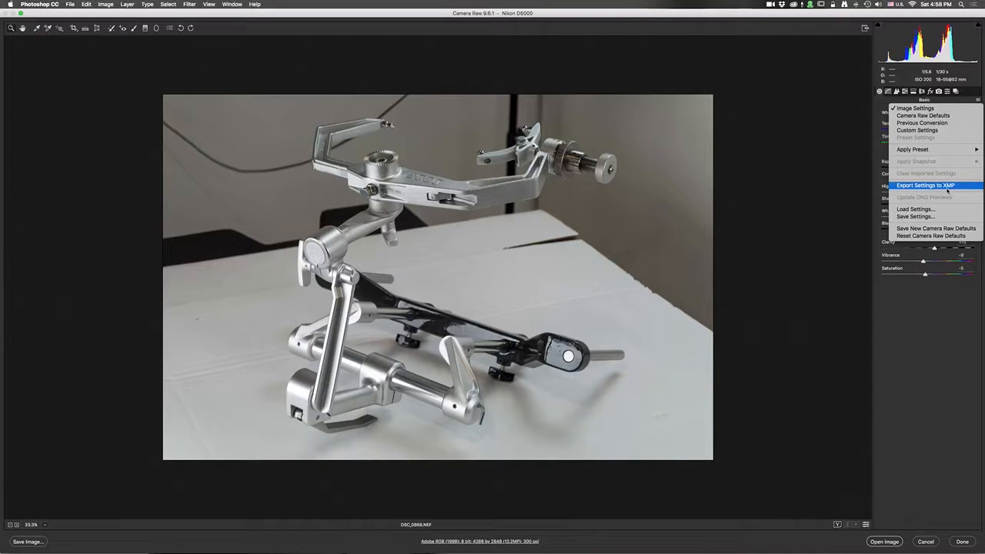
{"action": "left_click", "coordinate": [948, 320]}
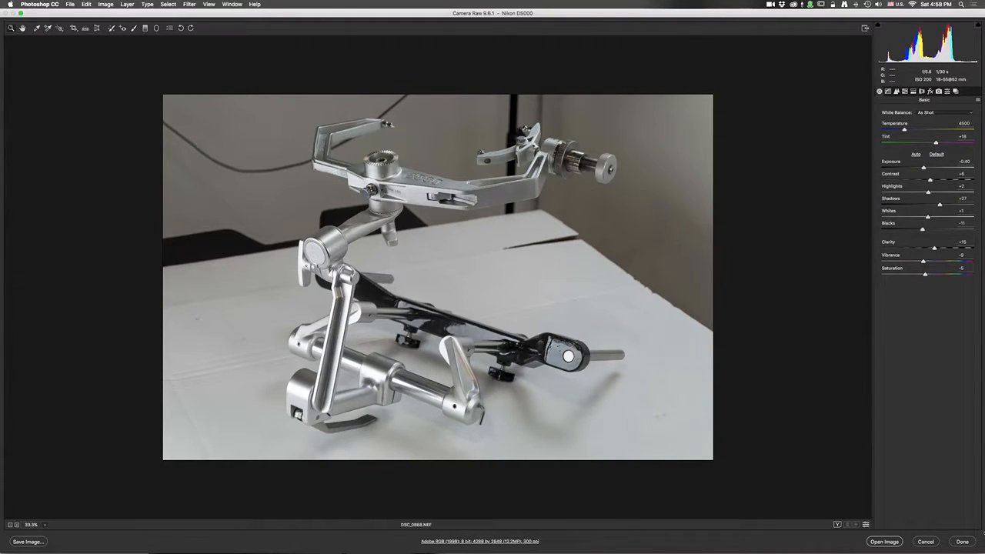
{"action": "left_click", "coordinate": [898, 542]}
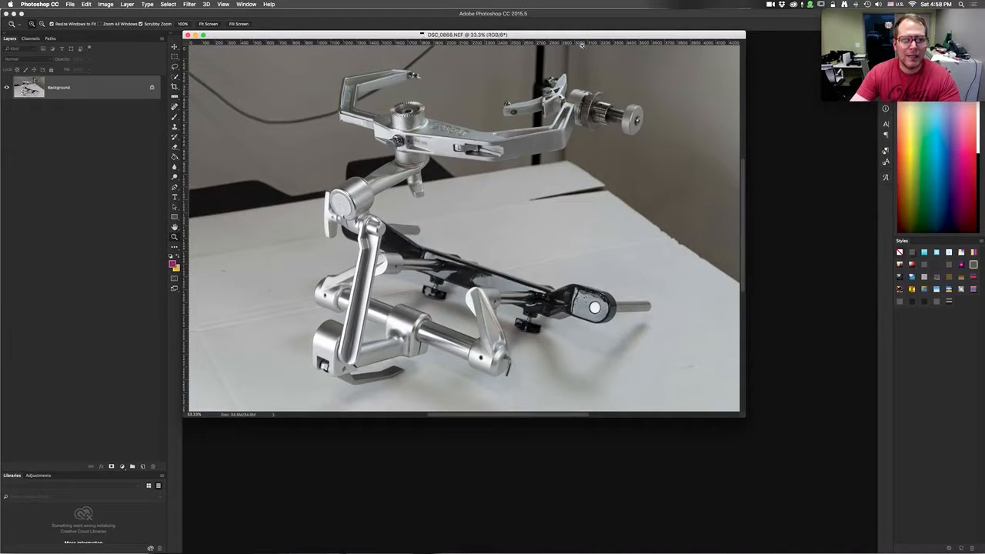
{"action": "left_click_drag", "start_coordinate": [582, 35], "coordinate": [598, 24]}
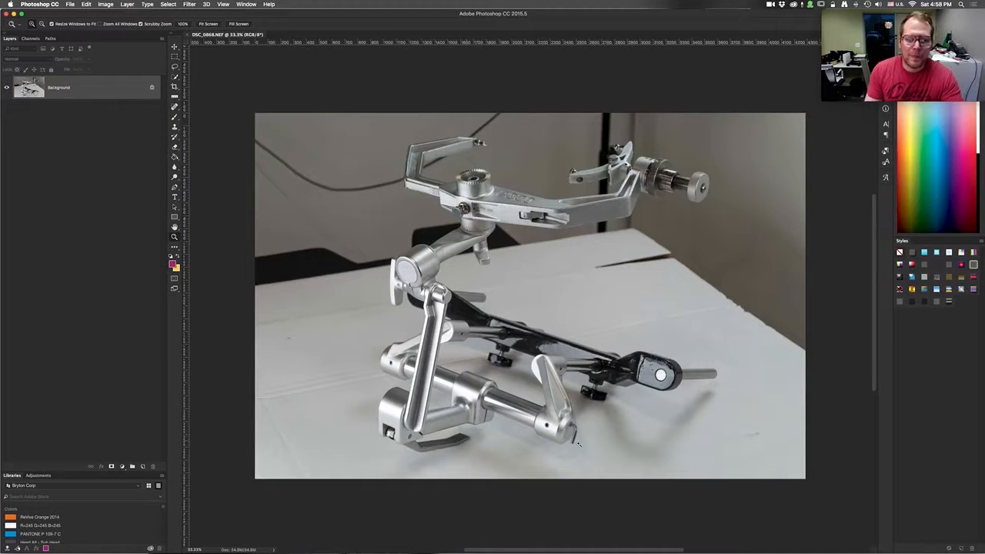
Remove the specks and pits on the glossy end of the black bar with the Content-Aware Spot Healing Brush
{"action": "left_click_drag", "start_coordinate": [573, 423], "coordinate": [631, 400]}
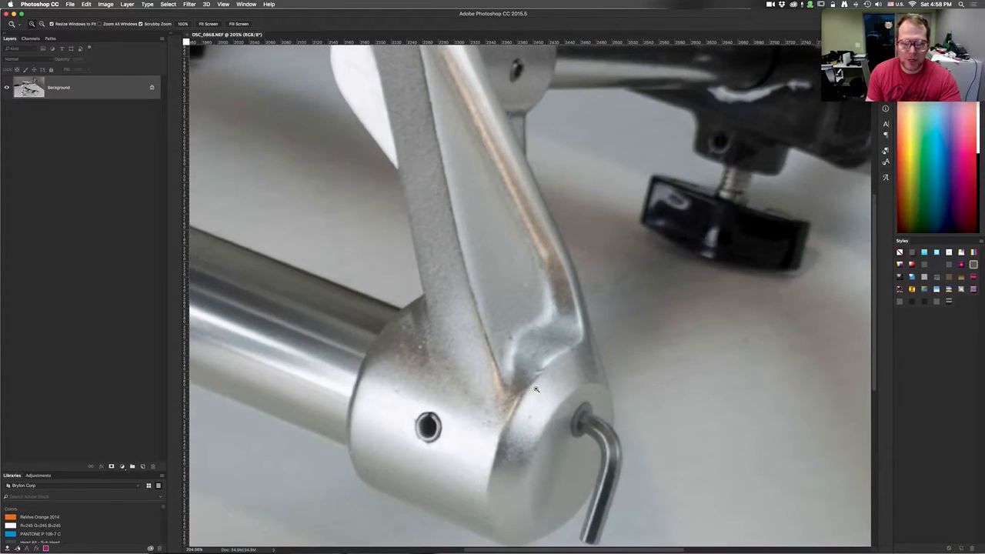
{"action": "left_click_drag", "start_coordinate": [410, 341], "coordinate": [254, 531]}
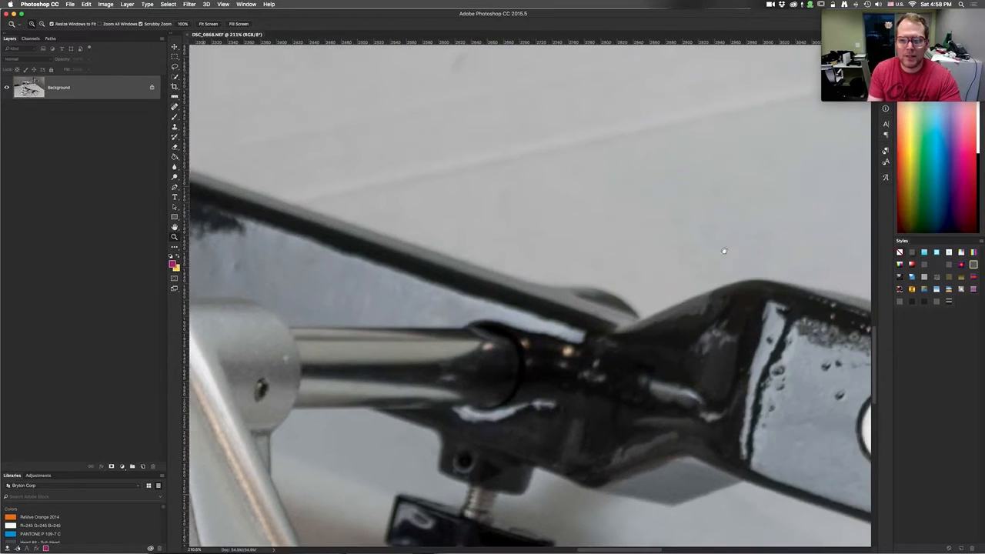
{"action": "left_click_drag", "start_coordinate": [639, 285], "coordinate": [362, 169]}
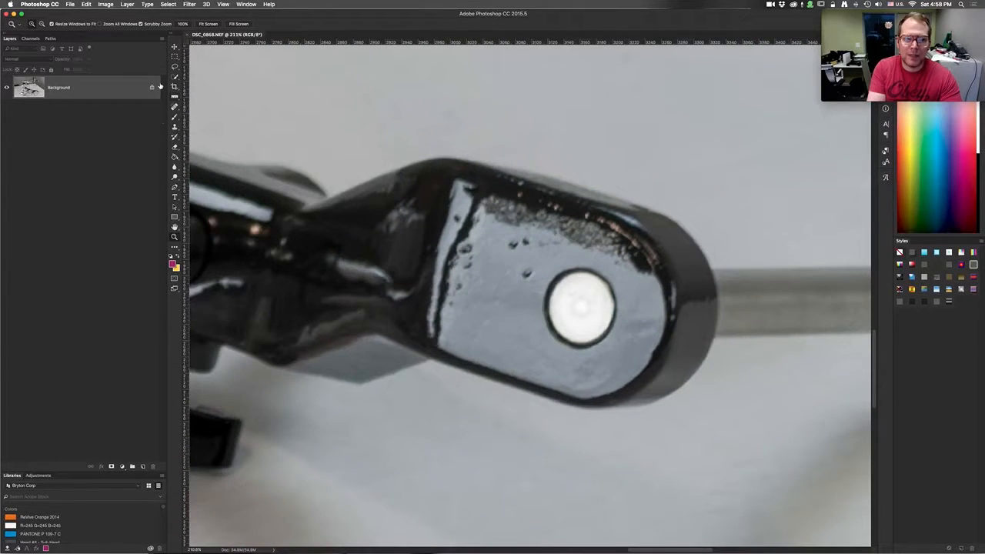
{"action": "left_click", "coordinate": [175, 107]}
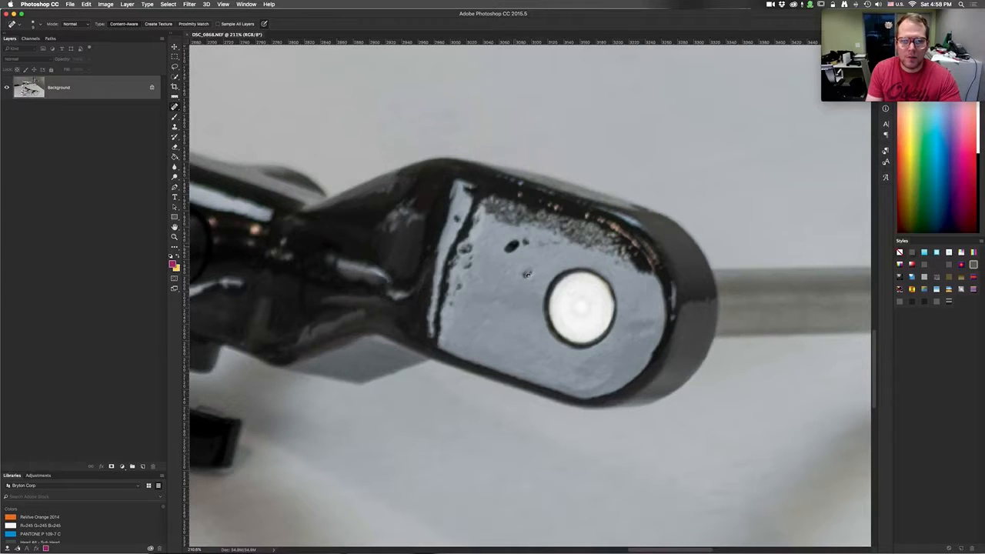
{"action": "left_click", "coordinate": [512, 246]}
{"action": "left_click_drag", "start_coordinate": [524, 242], "coordinate": [534, 279]}
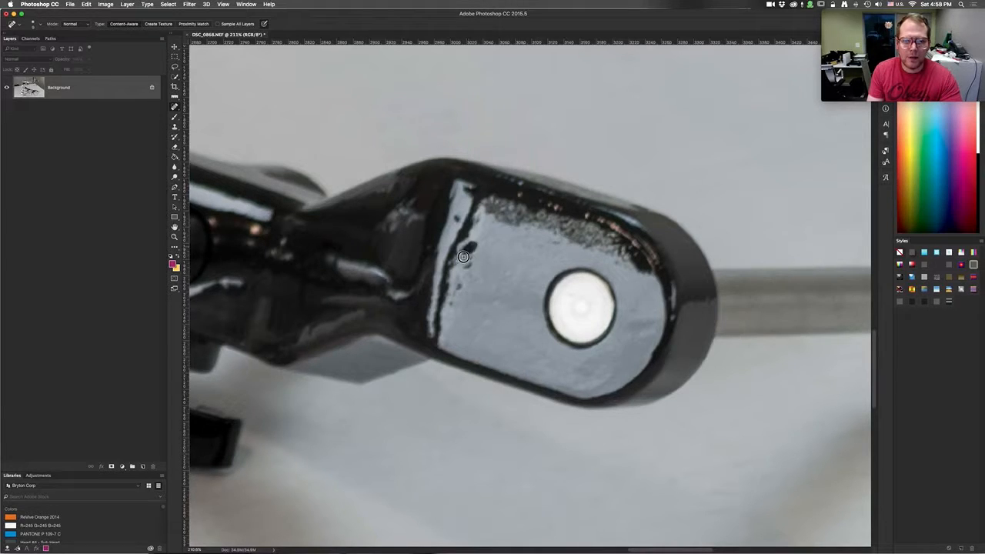
{"action": "mouse_move", "coordinate": [466, 255]}
{"action": "left_mouse_down"}
{"action": "mouse_move", "coordinate": [476, 269]}
{"action": "mouse_move", "coordinate": [461, 243]}
{"action": "mouse_move", "coordinate": [454, 276]}
{"action": "left_mouse_up"}
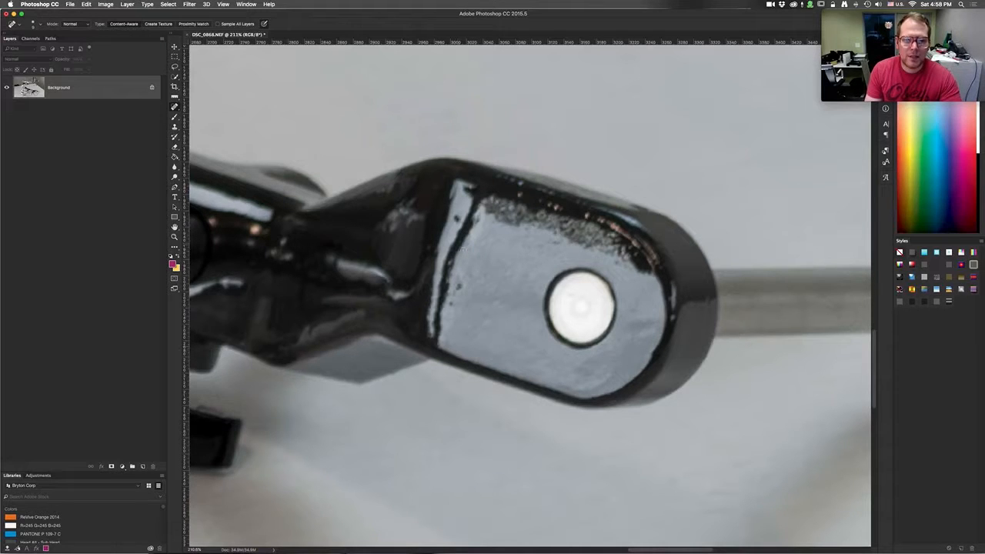
{"action": "left_click_drag", "start_coordinate": [462, 235], "coordinate": [447, 300]}
Heal the dark marks and small specks on the silver cylindrical joint beside the hex key
{"action": "scroll", "coordinate": [468, 305], "scroll_direction": "left", "scroll_amount": 10}
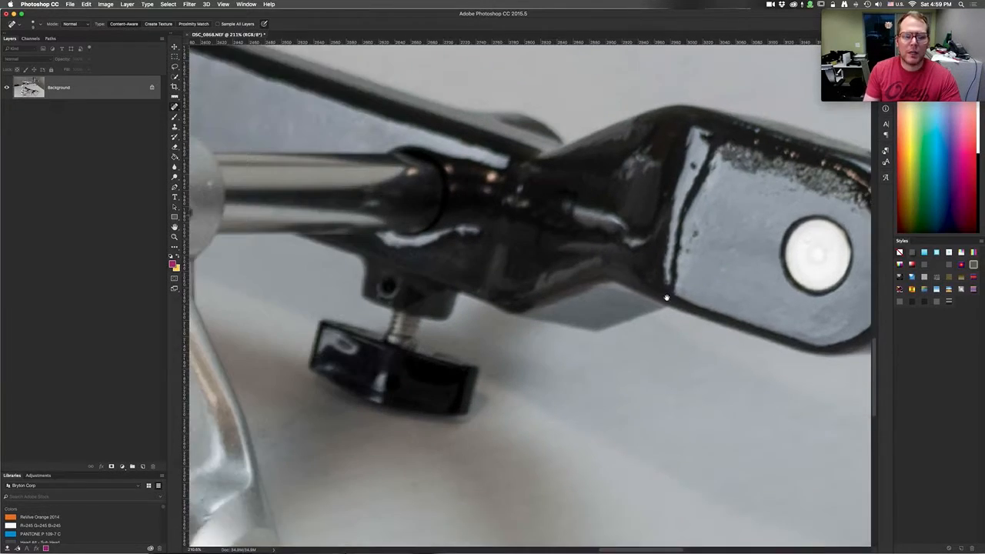
{"action": "scroll", "coordinate": [467, 277], "scroll_direction": "down", "scroll_amount": 5}
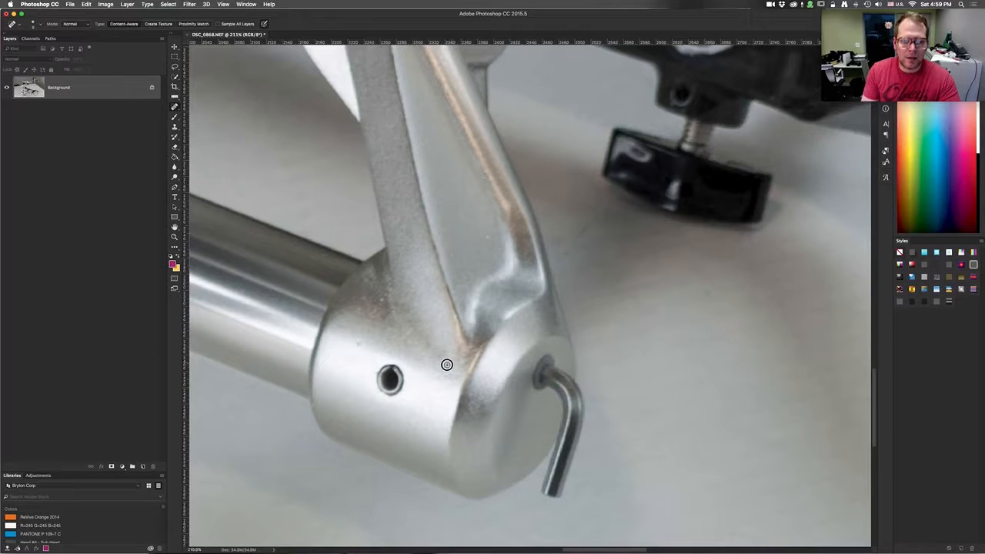
{"action": "left_click_drag", "start_coordinate": [384, 333], "coordinate": [530, 388]}
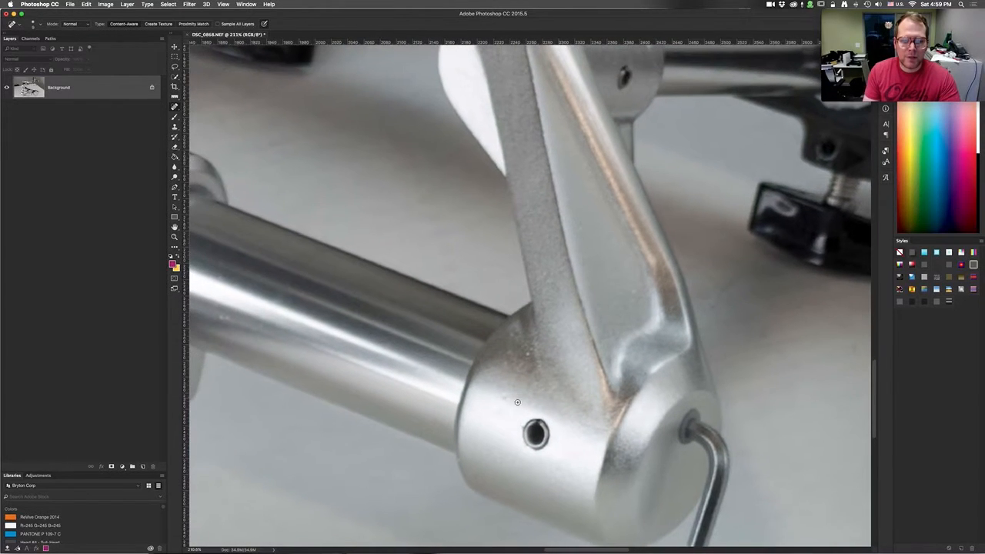
{"action": "left_click", "coordinate": [505, 399]}
{"action": "left_click", "coordinate": [528, 355]}
{"action": "left_click", "coordinate": [508, 355]}
{"action": "left_click_drag", "start_coordinate": [509, 352], "coordinate": [504, 361]}
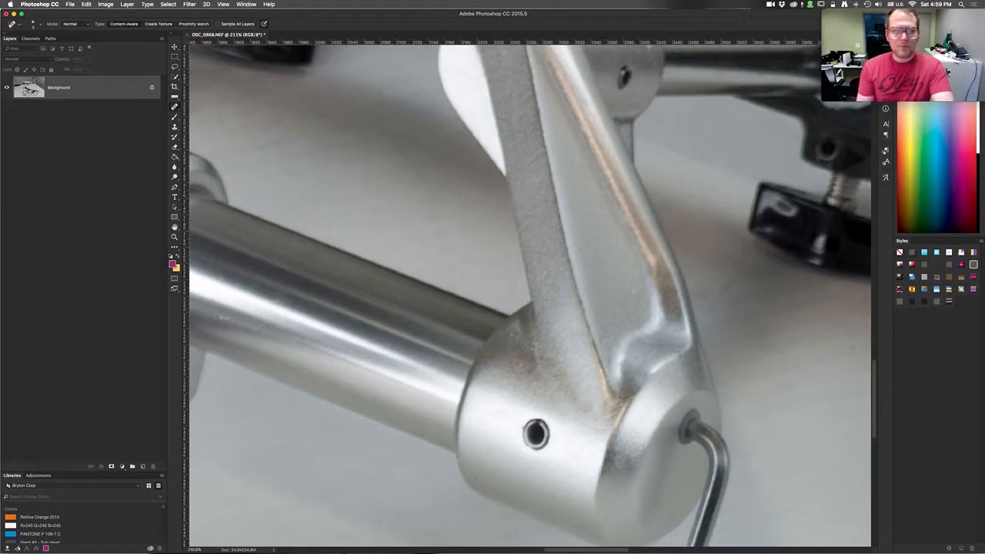
Examine the rough casting edges of the upper arm and the edges of the short rod behind the black bar
{"action": "key", "text": "z"}
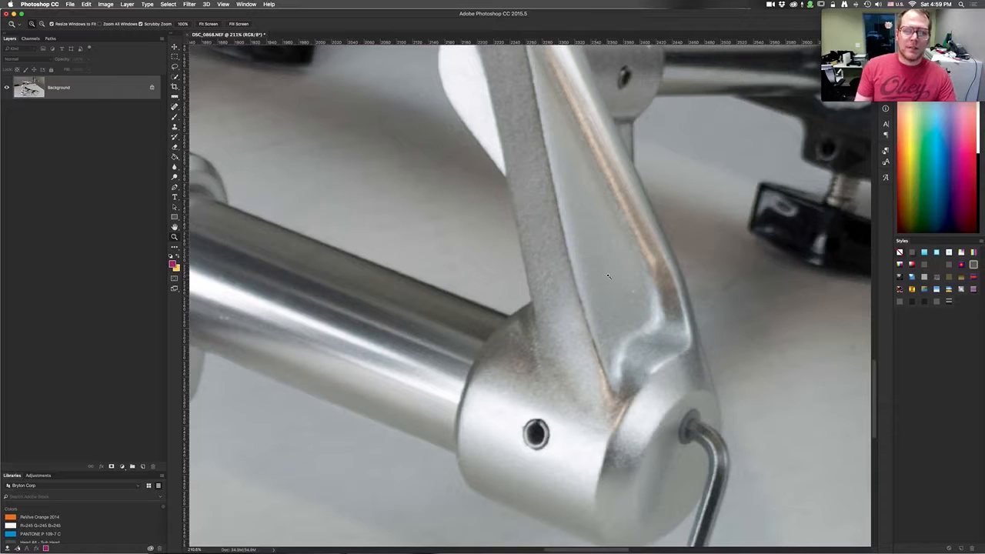
{"action": "left_click_drag", "start_coordinate": [608, 271], "coordinate": [559, 299]}
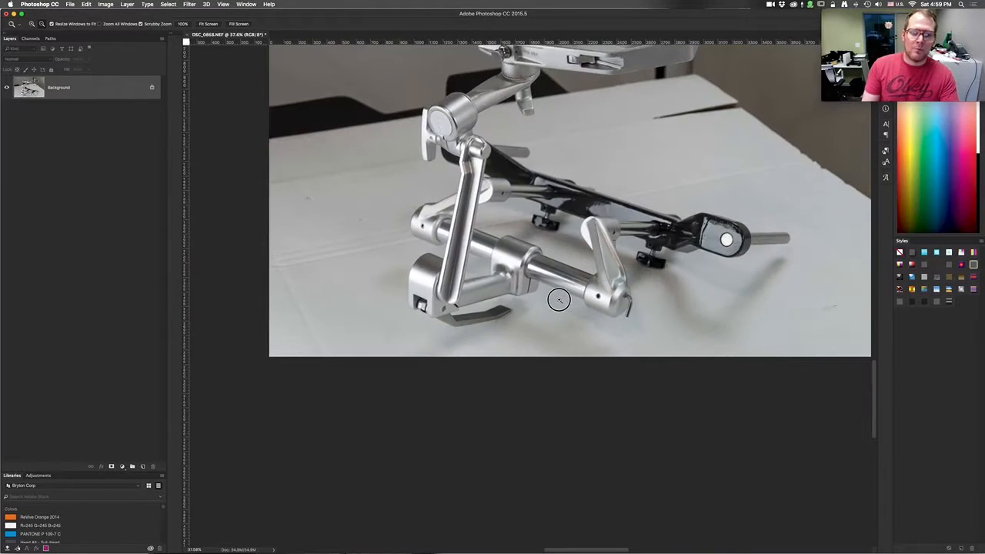
{"action": "left_click_drag", "start_coordinate": [571, 202], "coordinate": [516, 335]}
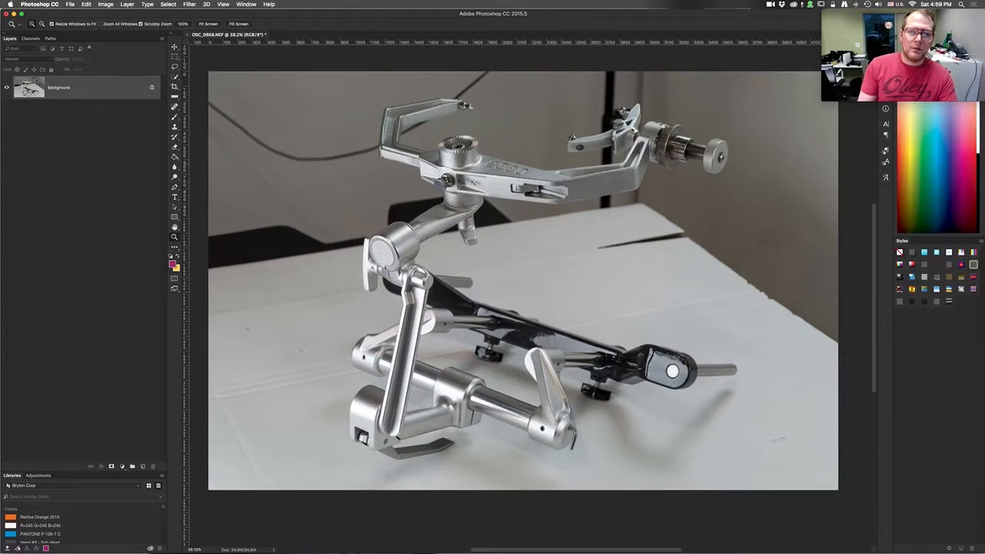
{"action": "left_click_drag", "start_coordinate": [565, 176], "coordinate": [639, 147]}
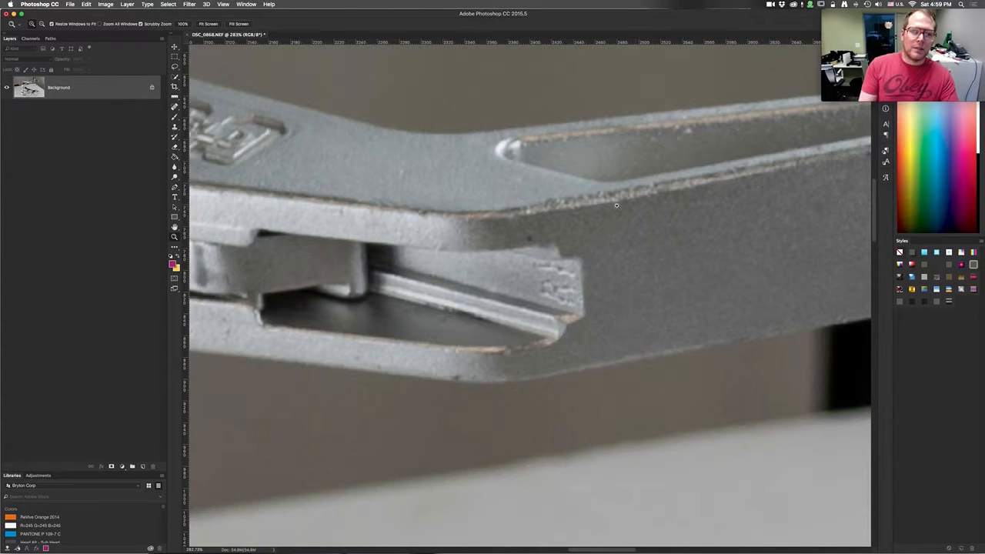
{"action": "left_click_drag", "start_coordinate": [611, 287], "coordinate": [550, 289]}
{"action": "scroll", "coordinate": [580, 315], "scroll_direction": "down", "scroll_amount": 3}
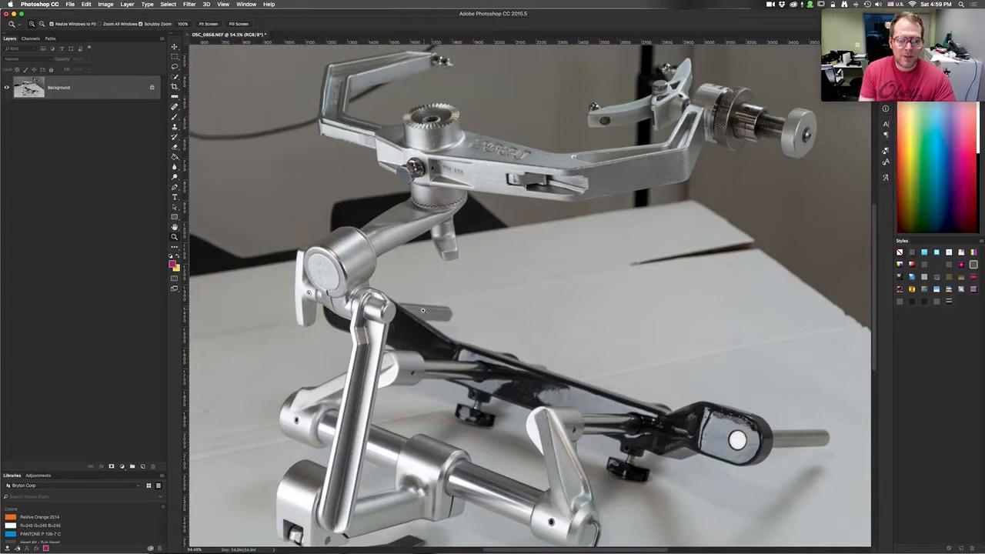
{"action": "key", "text": "v"}
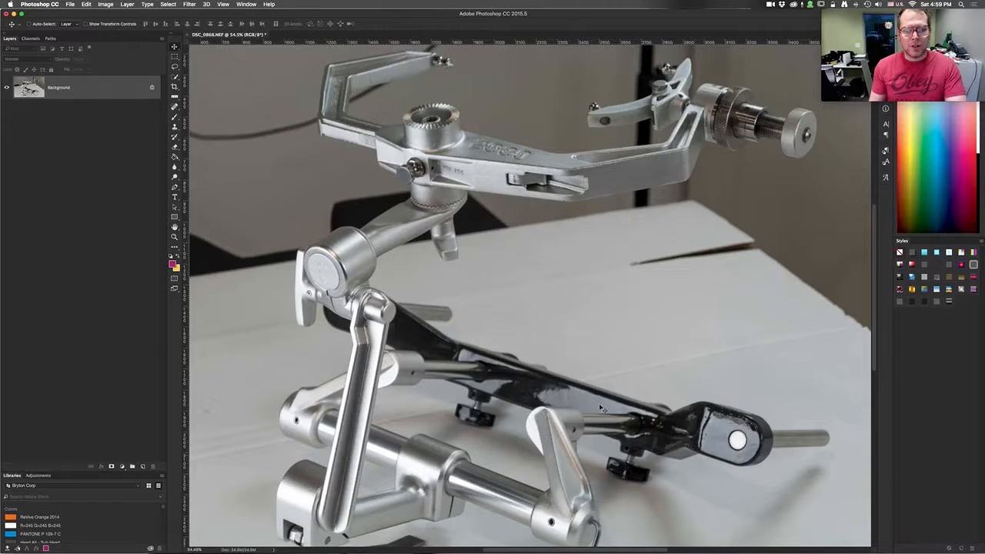
{"action": "key", "text": "z"}
{"action": "left_click_drag", "start_coordinate": [408, 310], "coordinate": [479, 284]}
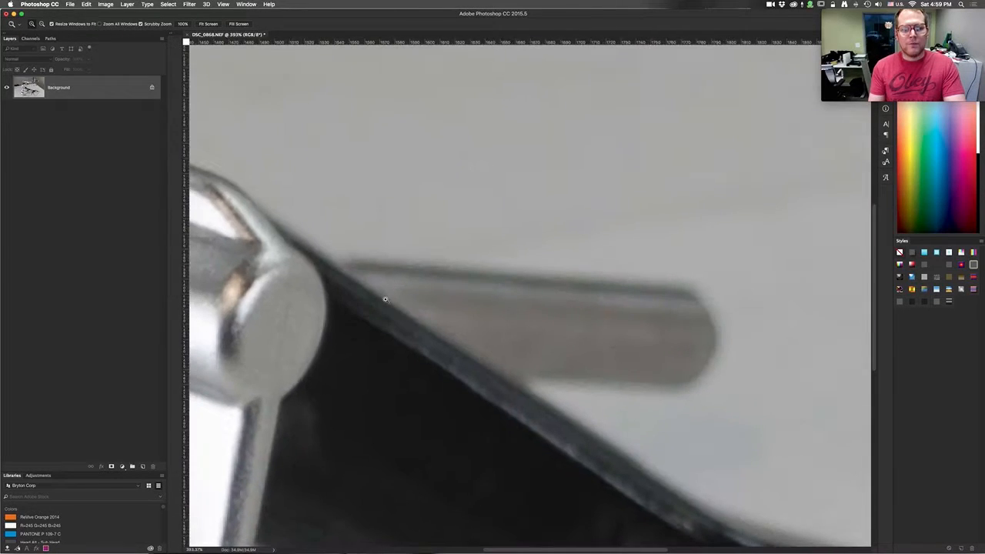
{"action": "left_click_drag", "start_coordinate": [608, 330], "coordinate": [550, 362]}
{"action": "left_click_drag", "start_coordinate": [656, 368], "coordinate": [488, 309]}
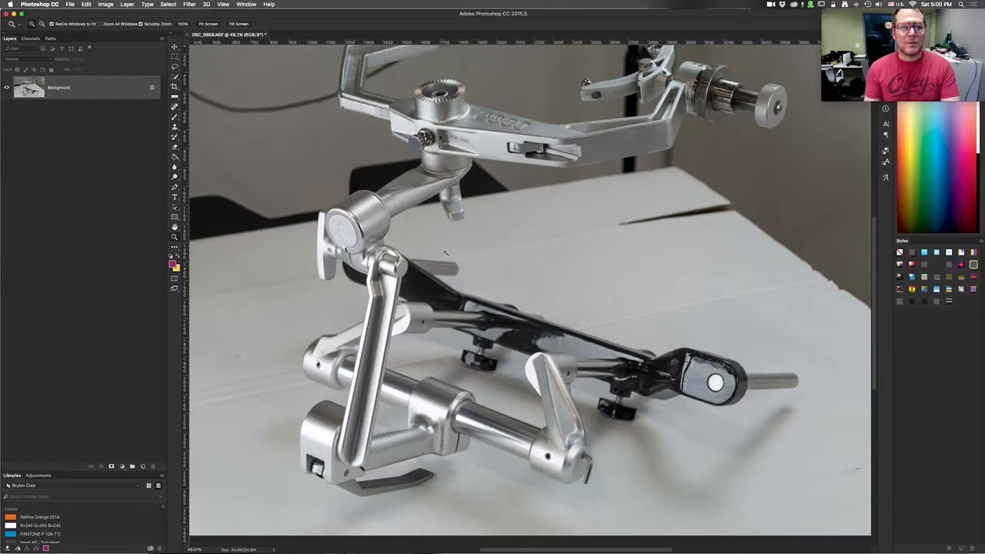
Duplicate the Background layer and insert a blue (#2e71fa) solid color fill layer between the original and the copy
{"action": "scroll", "coordinate": [442, 298], "scroll_direction": "up", "scroll_amount": 3}
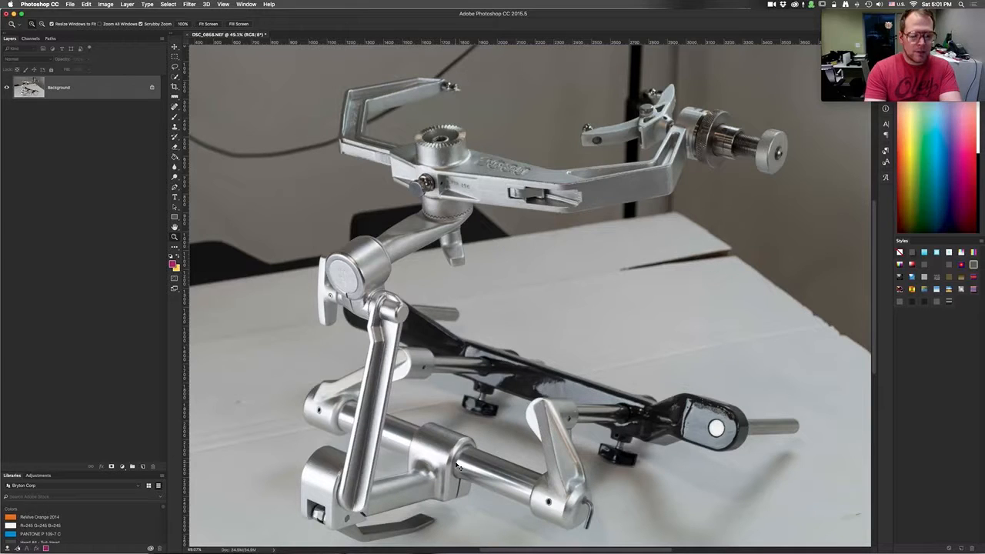
{"action": "key", "text": "ctrl+j"}
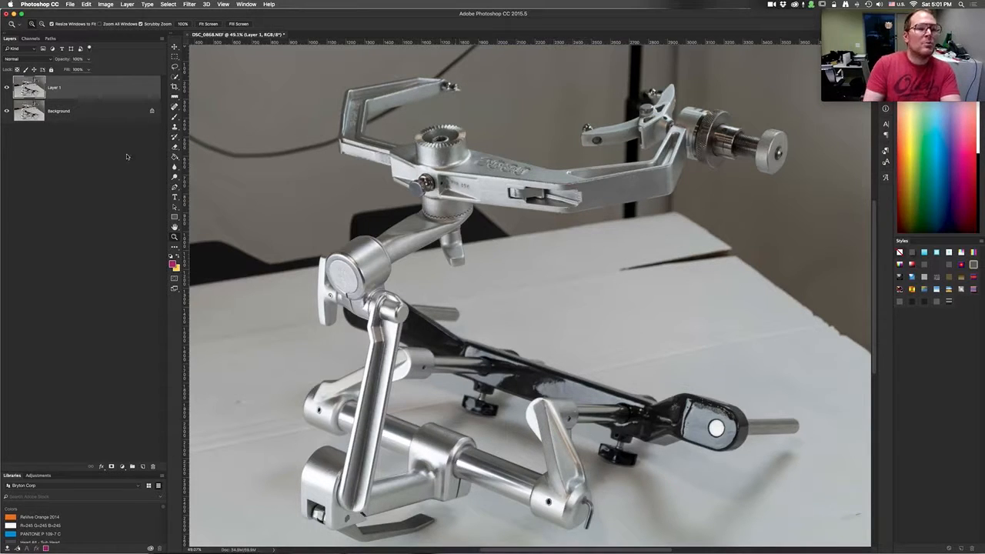
{"action": "left_click", "coordinate": [109, 112]}
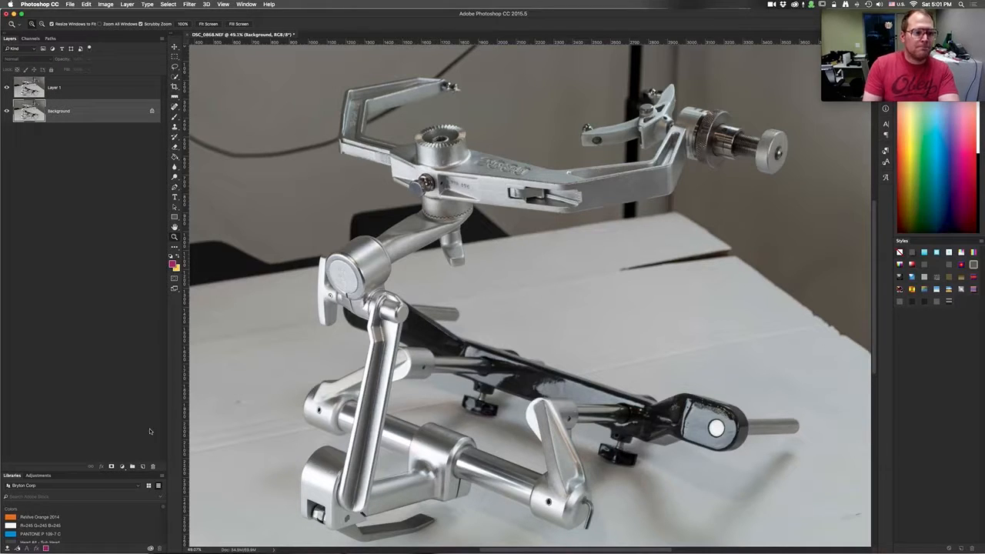
{"action": "left_click", "coordinate": [121, 466]}
{"action": "left_click", "coordinate": [134, 472]}
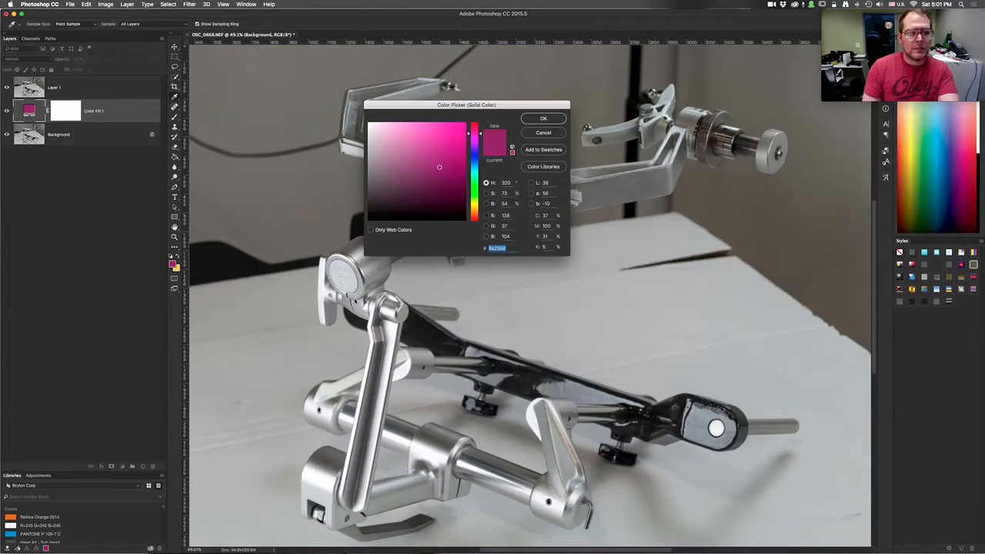
{"action": "left_click", "coordinate": [473, 163]}
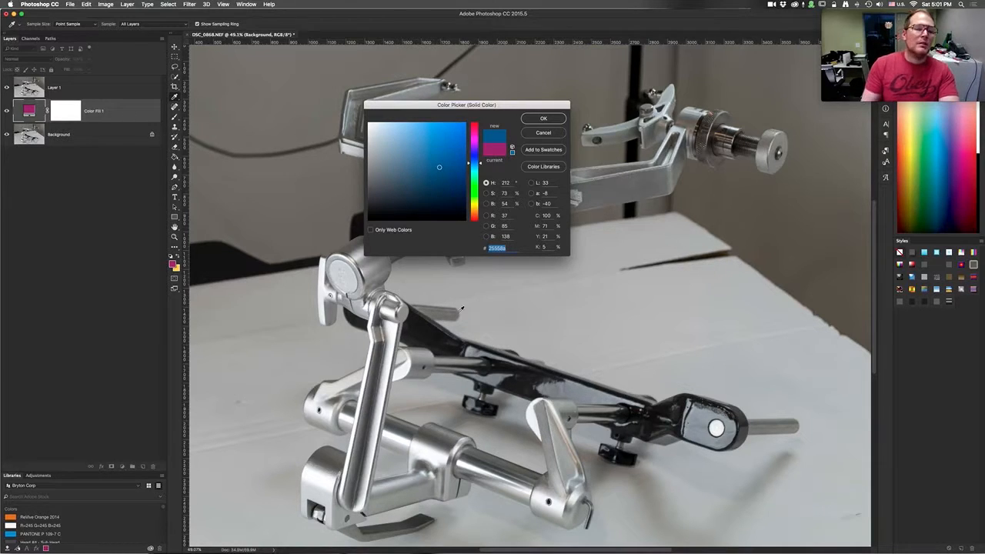
{"action": "left_click", "coordinate": [439, 132]}
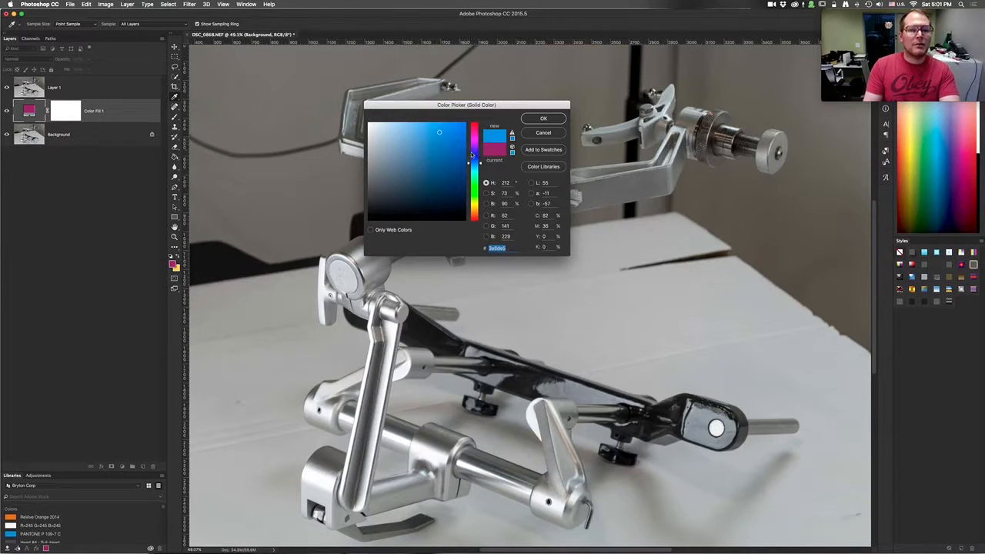
{"action": "left_click", "coordinate": [474, 160]}
{"action": "left_click", "coordinate": [449, 125]}
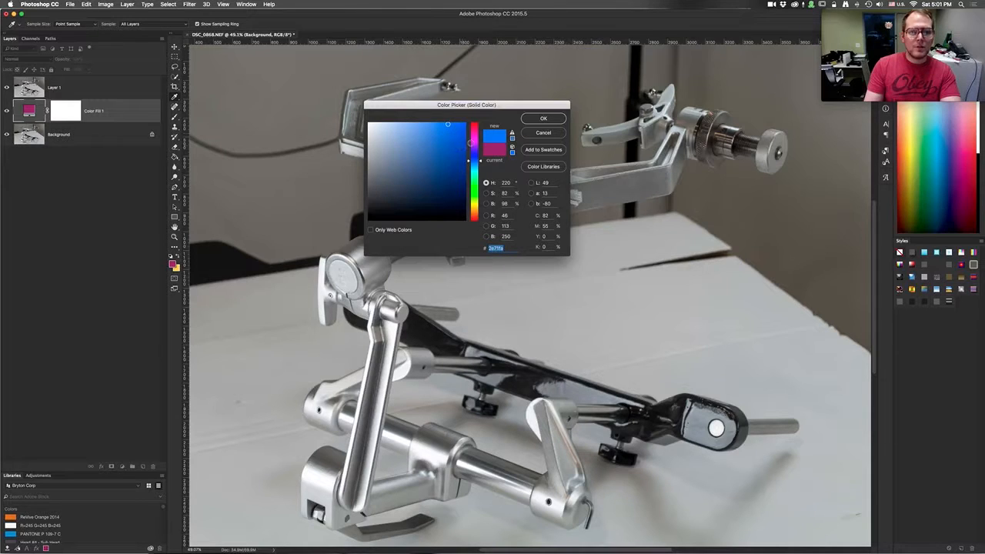
{"action": "key", "text": "Return"}
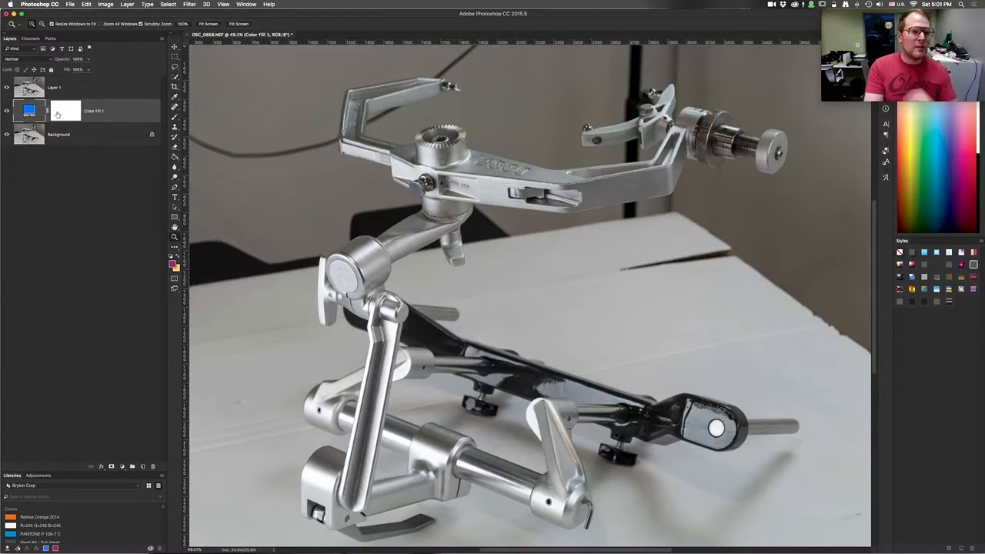
Set the blue color fill layer's blend mode to Multiply
{"action": "left_click", "coordinate": [84, 132]}
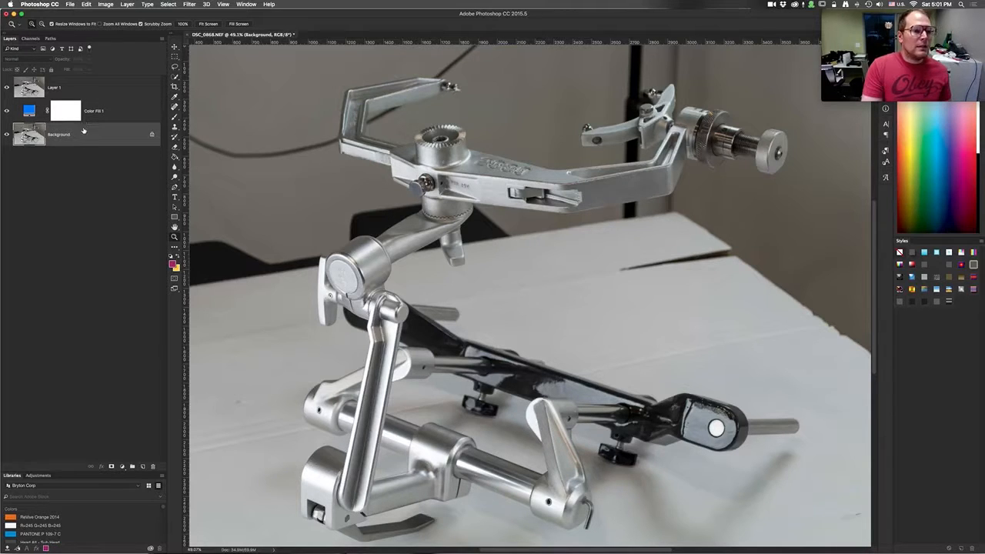
{"action": "left_click", "coordinate": [74, 116]}
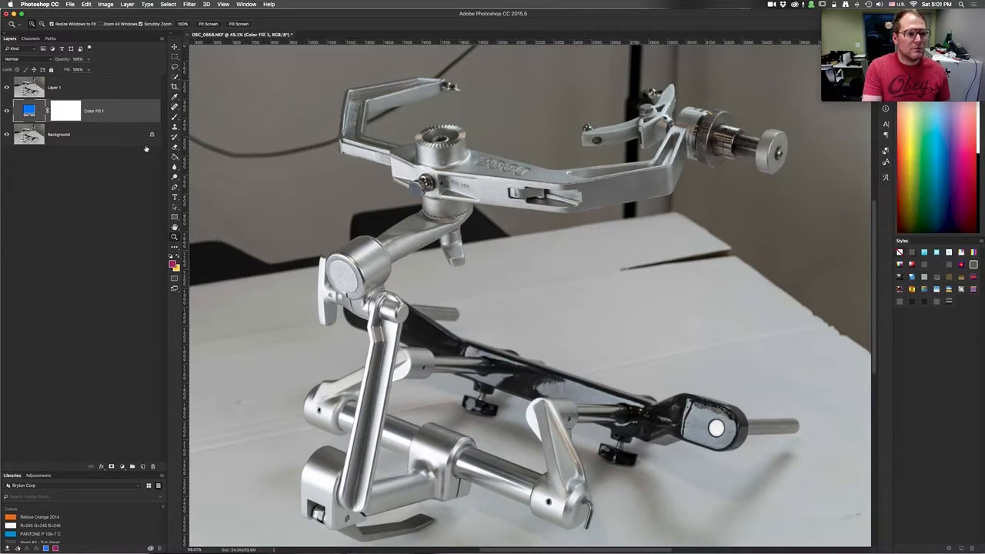
{"action": "left_click", "coordinate": [35, 59]}
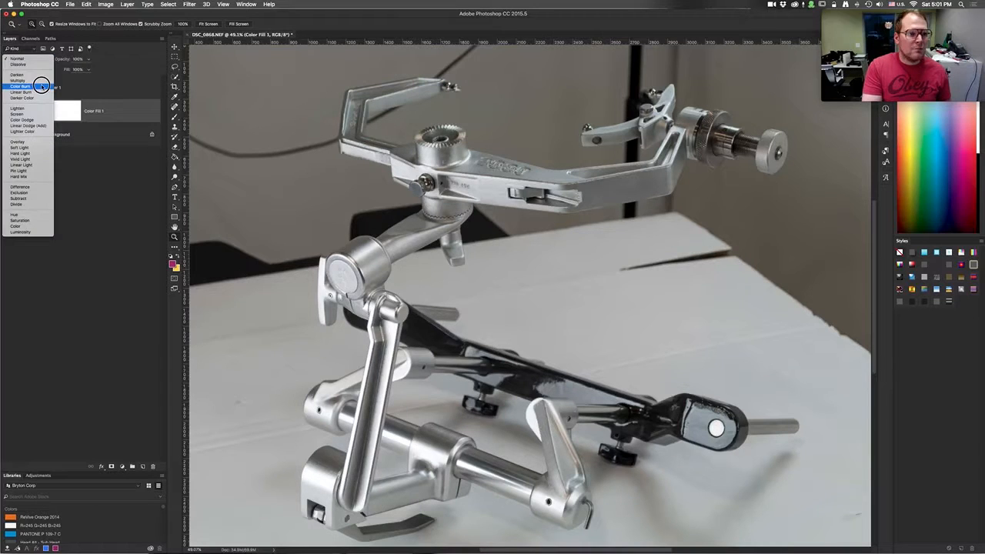
{"action": "left_click", "coordinate": [41, 81]}
Add a white layer mask to Layer 1, the duplicated photo
{"action": "left_click", "coordinate": [58, 91]}
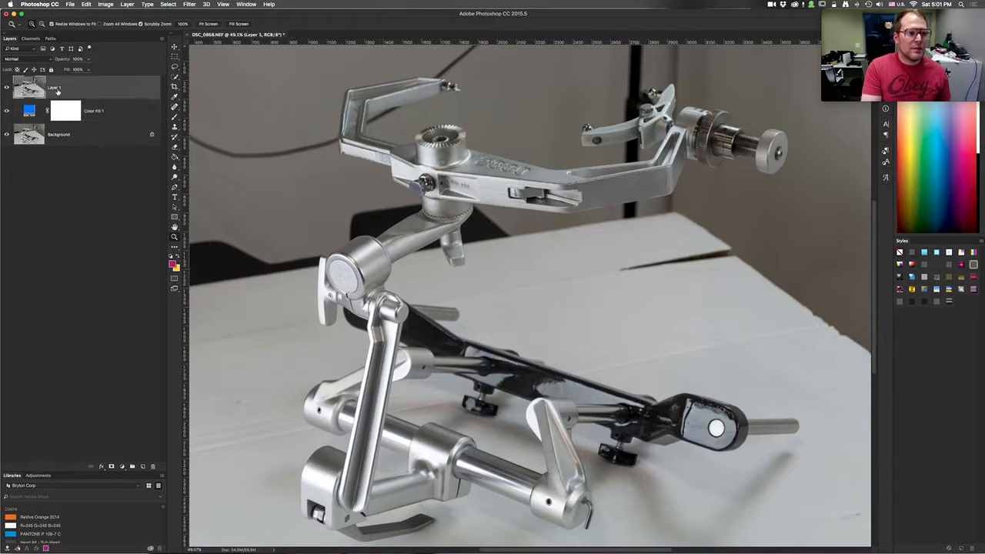
{"action": "left_click", "coordinate": [111, 467]}
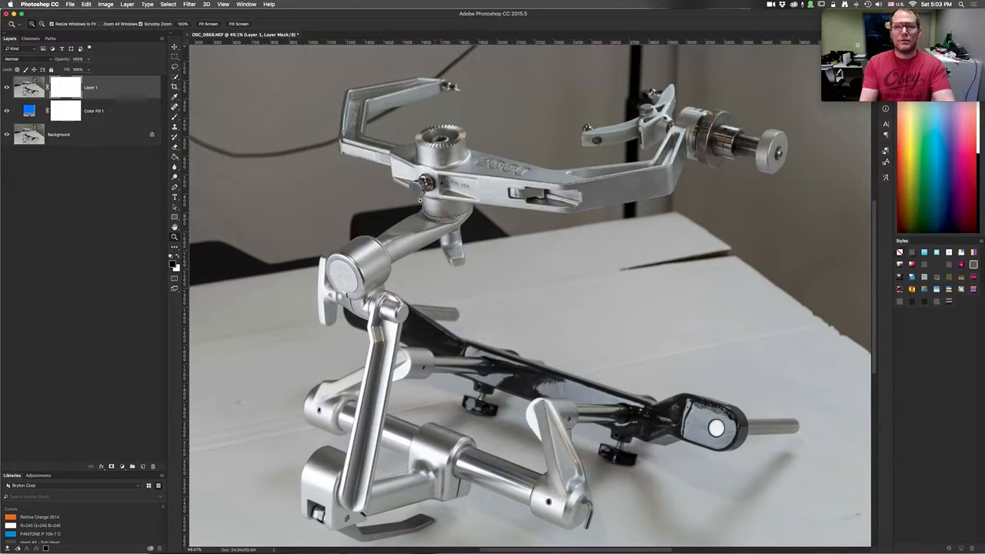
Try black brush strokes on Layer 1's mask near the round joint, check them with the lower layers hidden, and undo them
{"action": "scroll", "coordinate": [434, 212], "scroll_direction": "left", "scroll_amount": 3}
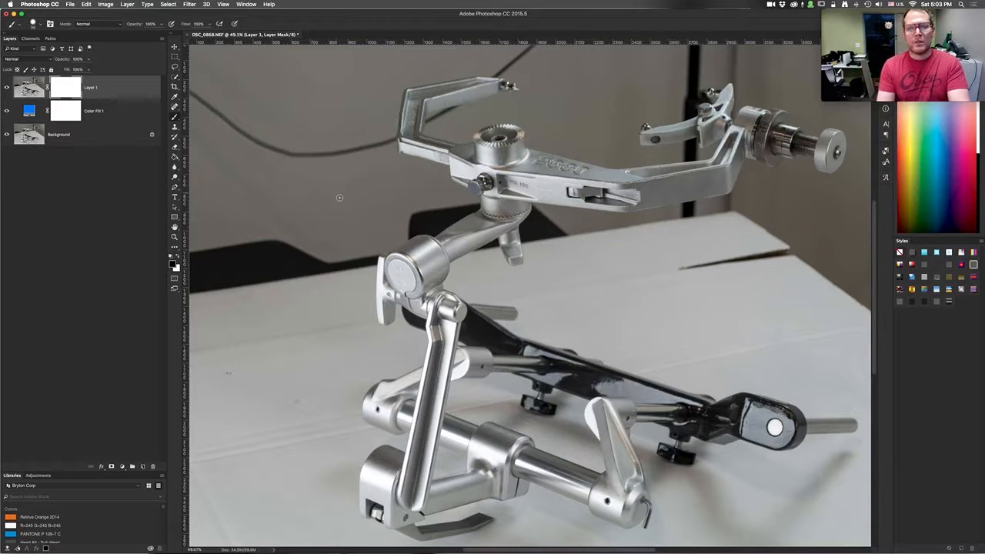
{"action": "mouse_move", "coordinate": [340, 197]}
{"action": "left_mouse_down"}
{"action": "mouse_move", "coordinate": [326, 228]}
{"action": "mouse_move", "coordinate": [350, 208]}
{"action": "mouse_move", "coordinate": [340, 221]}
{"action": "mouse_move", "coordinate": [397, 197]}
{"action": "mouse_move", "coordinate": [415, 261]}
{"action": "mouse_move", "coordinate": [441, 249]}
{"action": "left_mouse_up"}
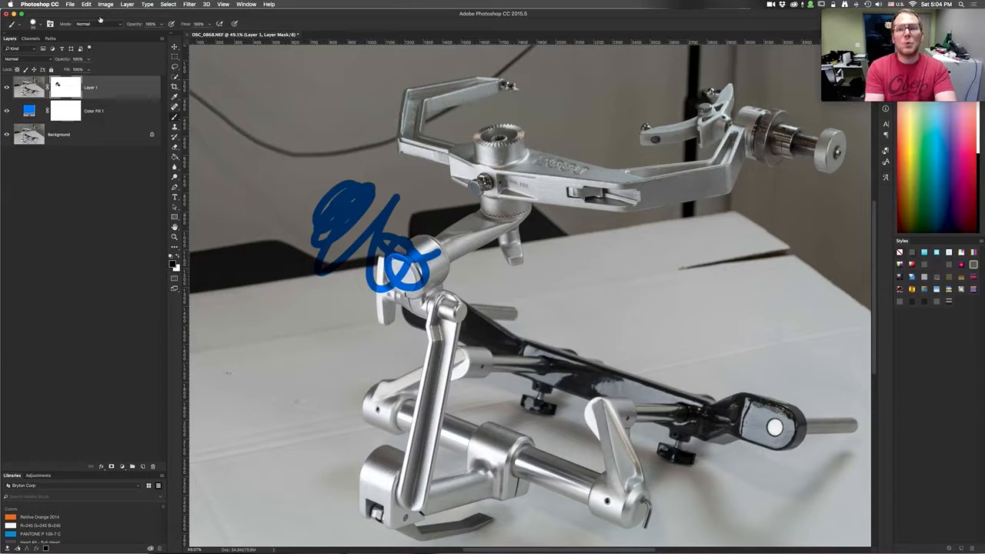
{"action": "left_click", "coordinate": [7, 111]}
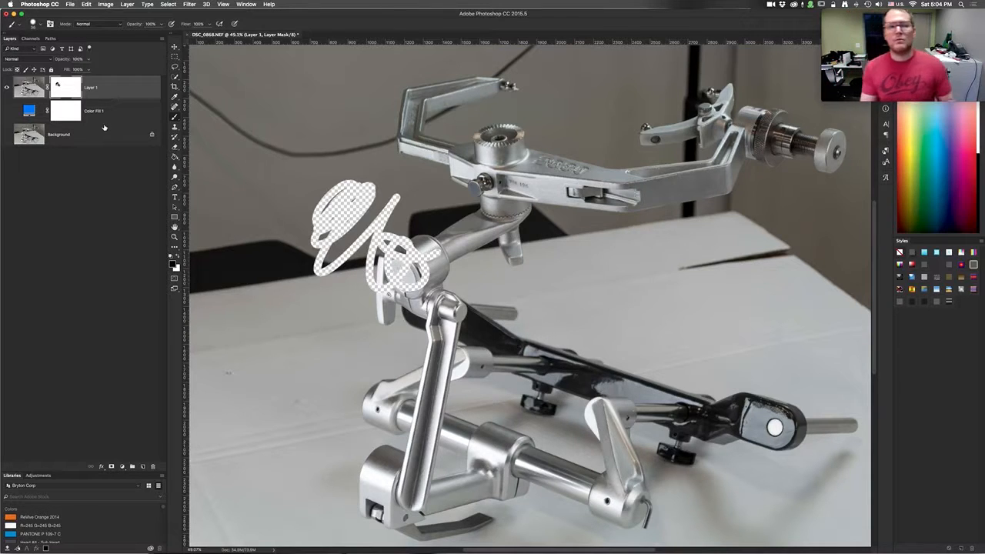
{"action": "left_click", "coordinate": [6, 111]}
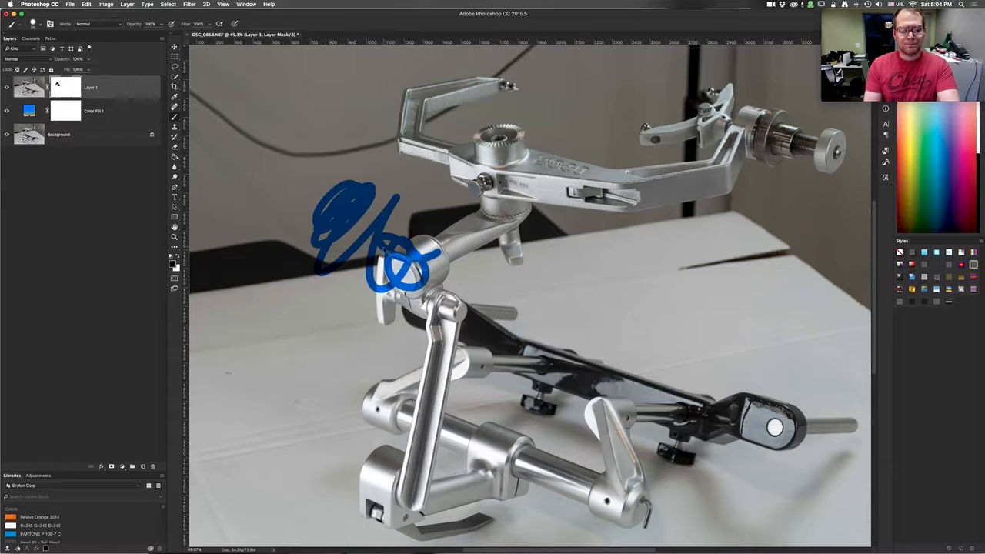
{"action": "key", "text": "super+alt+z"}
{"action": "key", "text": "super+alt+z"}
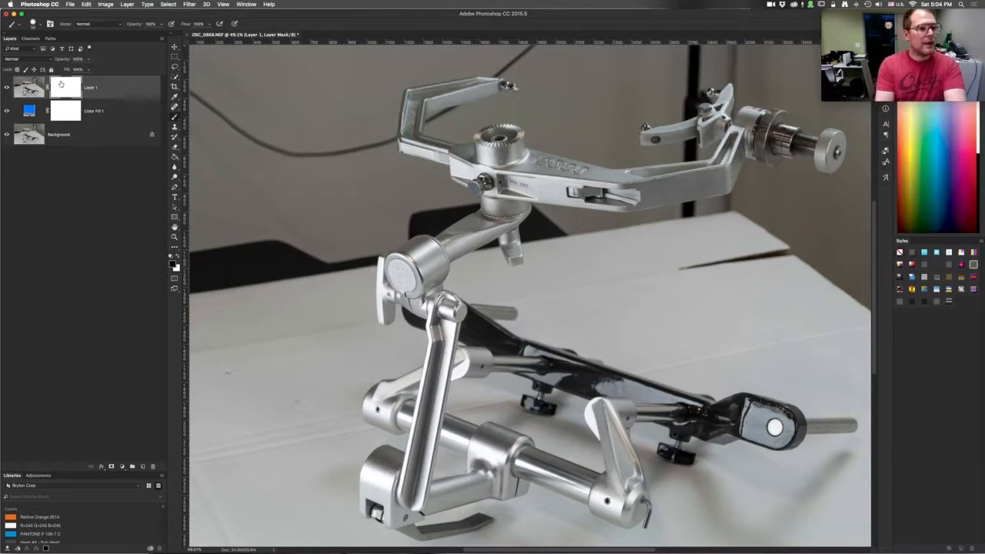
Paint Layer 1's mask in 64% gray around the round joint and its lever, and in 100% black over the joint's cylinder
{"action": "mouse_move", "coordinate": [829, 19]}
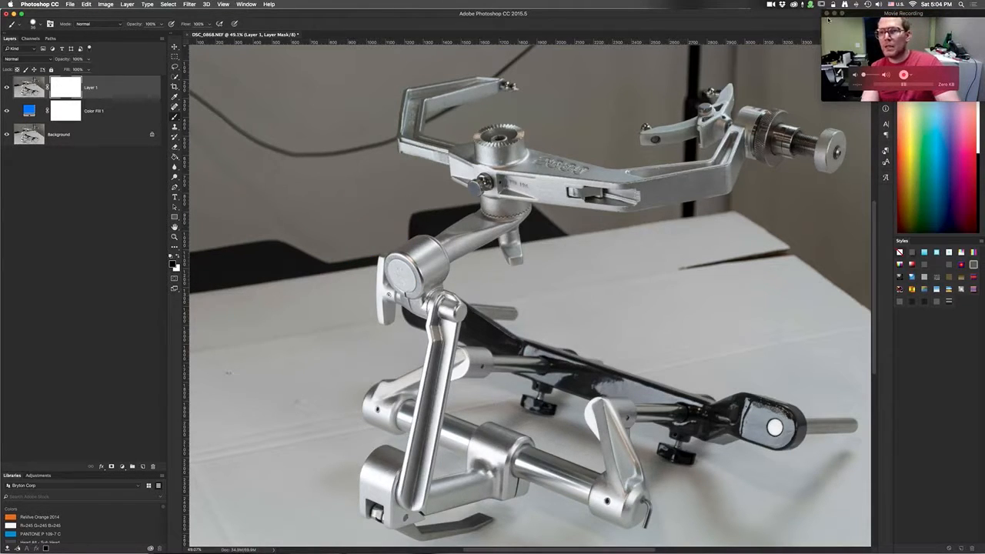
{"action": "key", "text": "super+h"}
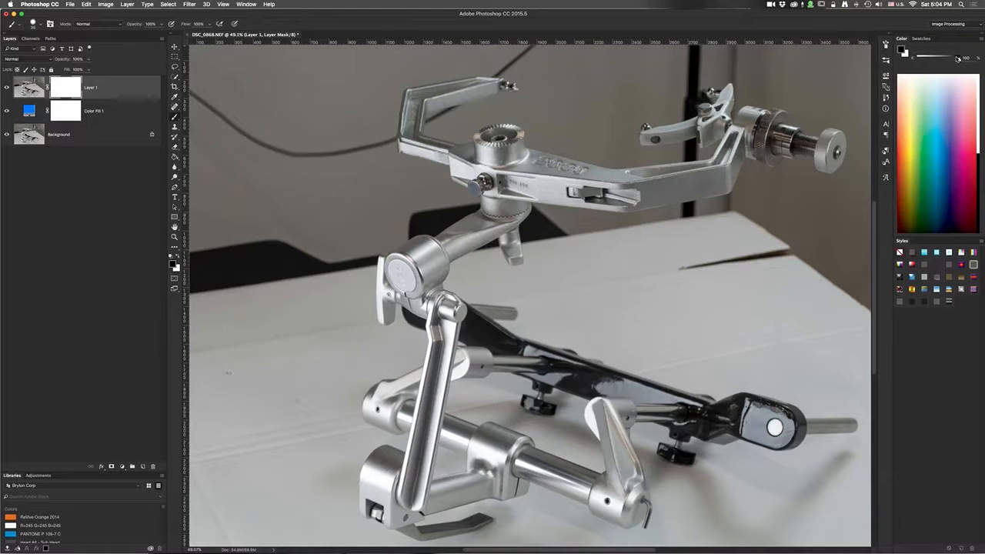
{"action": "mouse_move", "coordinate": [959, 60]}
{"action": "left_mouse_down"}
{"action": "mouse_move", "coordinate": [909, 60]}
{"action": "mouse_move", "coordinate": [959, 60]}
{"action": "left_mouse_up"}
{"action": "left_click_drag", "start_coordinate": [959, 60], "coordinate": [983, 55]}
{"action": "left_click_drag", "start_coordinate": [959, 59], "coordinate": [944, 59]}
{"action": "left_click_drag", "start_coordinate": [411, 245], "coordinate": [355, 311]}
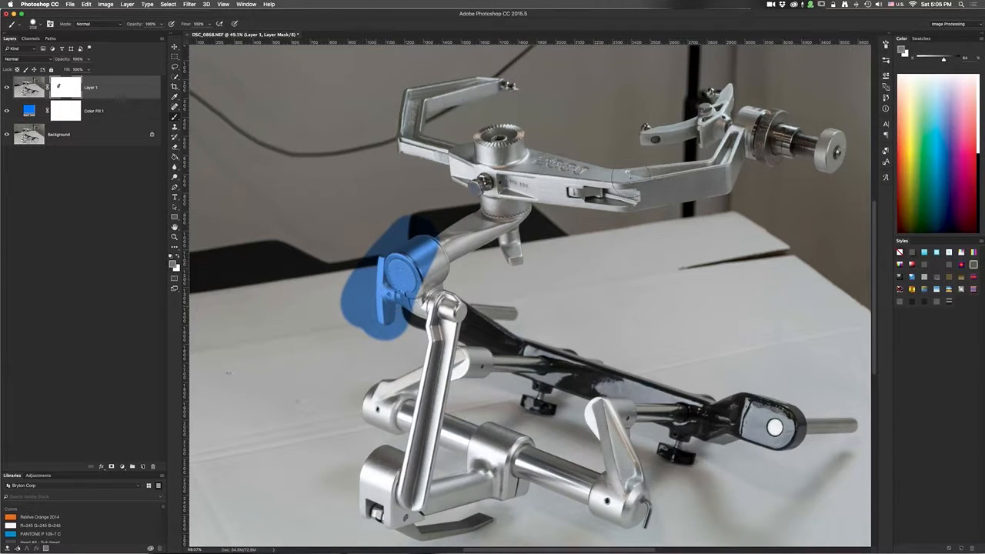
{"action": "left_click_drag", "start_coordinate": [954, 59], "coordinate": [971, 59]}
{"action": "left_click_drag", "start_coordinate": [445, 262], "coordinate": [392, 271]}
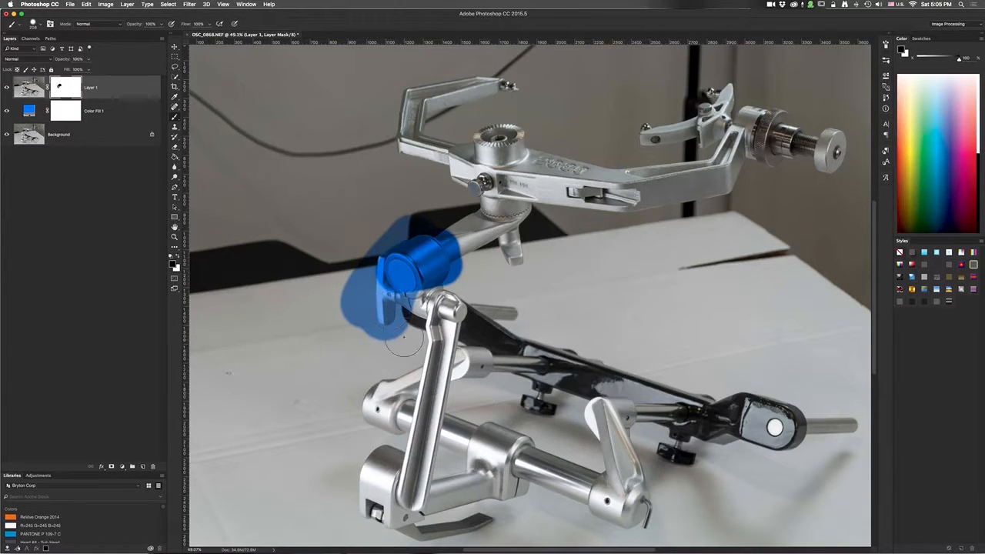
Hide the blue fill and Background layers and add a white solid color fill layer directly above Background
{"action": "left_click_drag", "start_coordinate": [6, 111], "coordinate": [7, 137]}
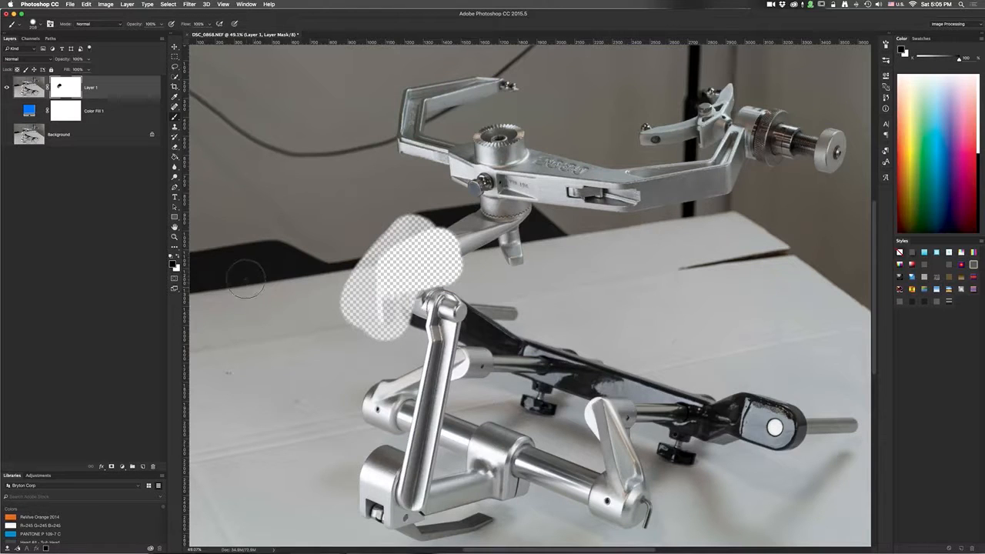
{"action": "left_click", "coordinate": [112, 140]}
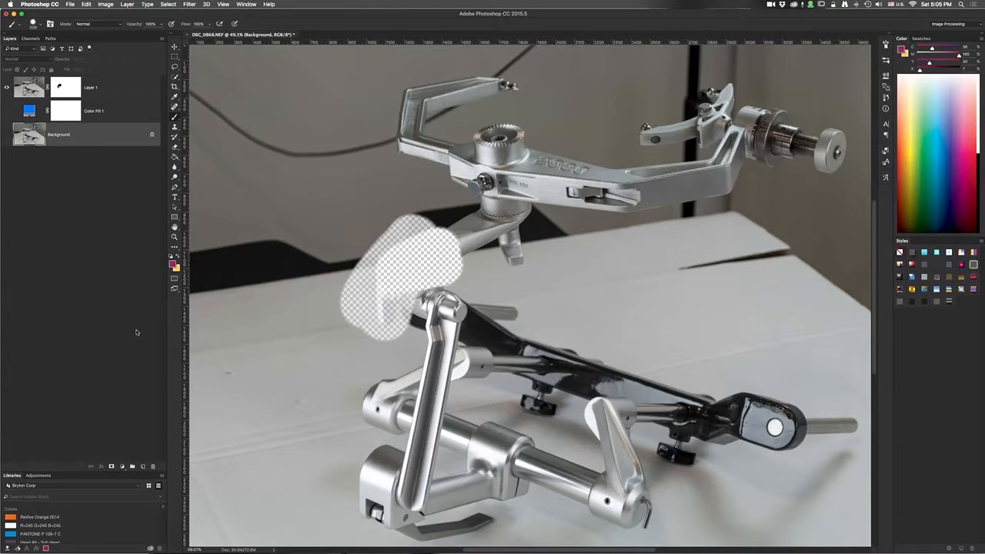
{"action": "left_click", "coordinate": [126, 467]}
{"action": "left_click", "coordinate": [138, 471]}
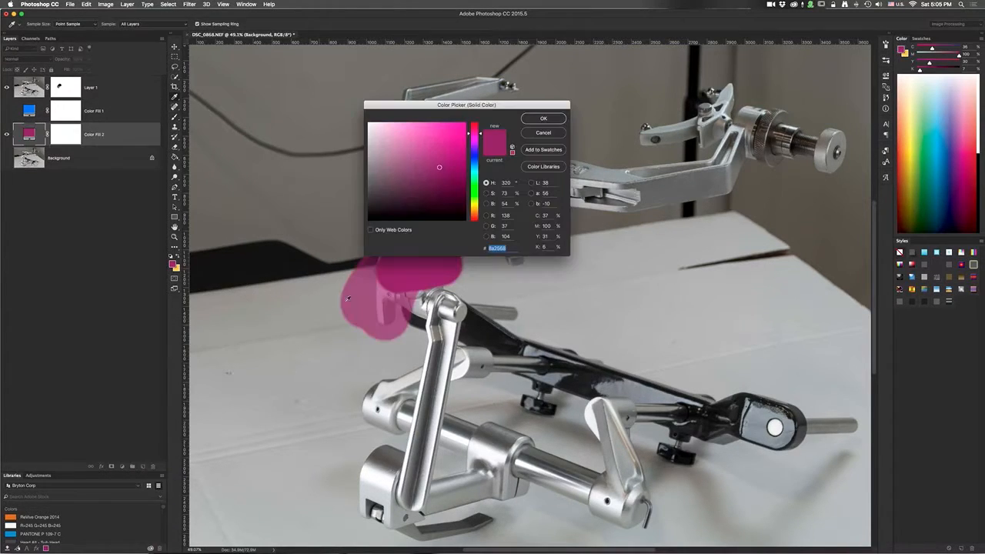
{"action": "left_click", "coordinate": [365, 113]}
{"action": "left_click", "coordinate": [543, 117]}
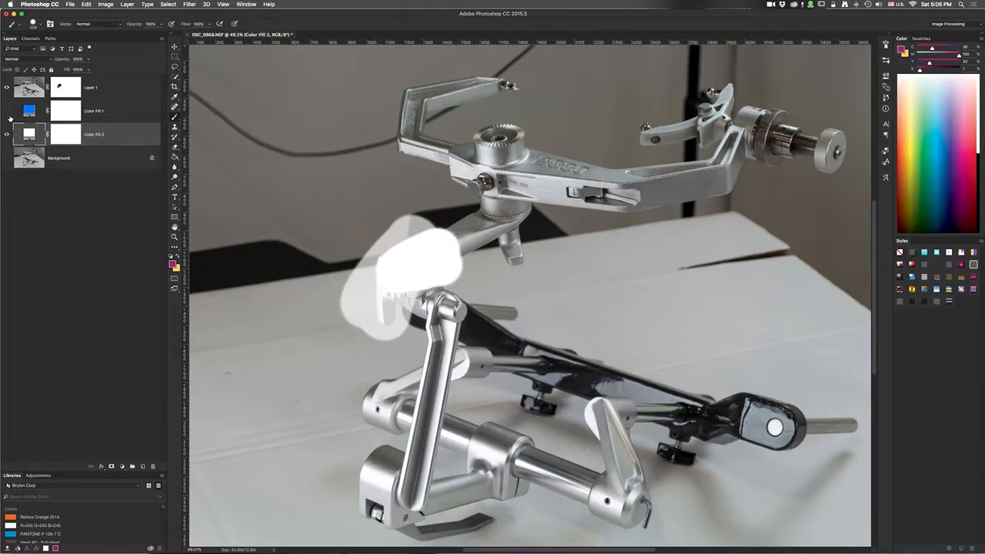
Show the blue fill and Background layers again and hide the white fill layer, comparing the masked area with and without Background
{"action": "left_click", "coordinate": [7, 111]}
{"action": "left_click", "coordinate": [7, 135]}
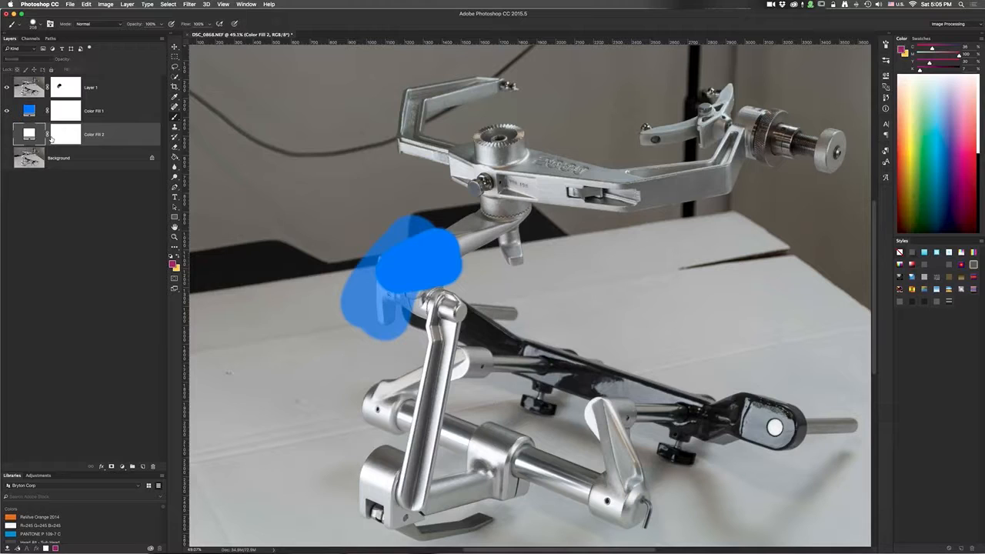
{"action": "left_click", "coordinate": [8, 158]}
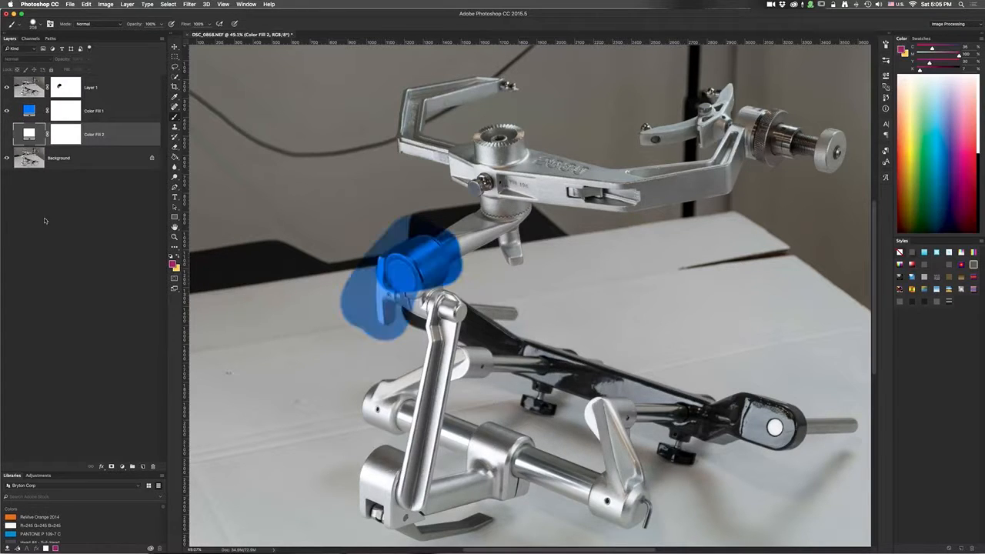
{"action": "left_click", "coordinate": [8, 158]}
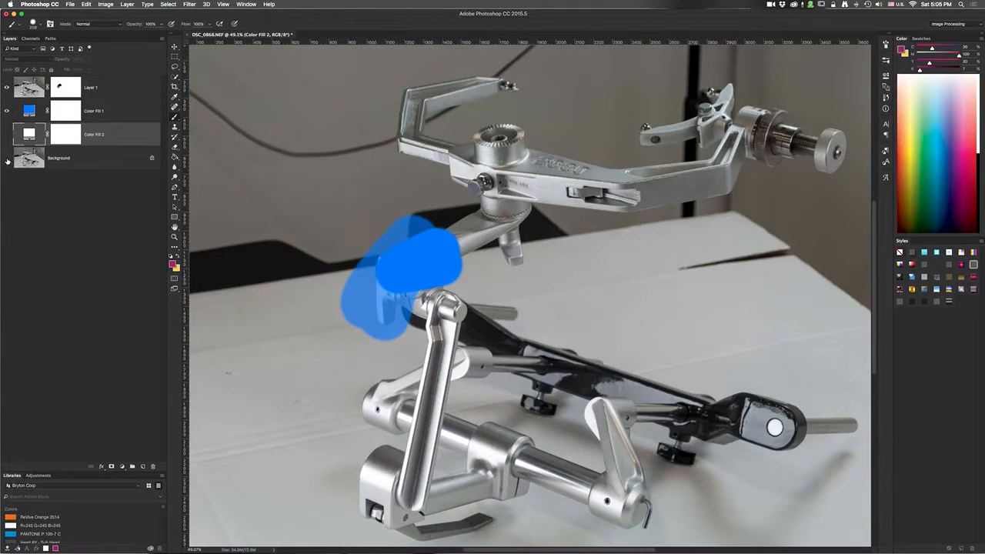
{"action": "left_click", "coordinate": [8, 158]}
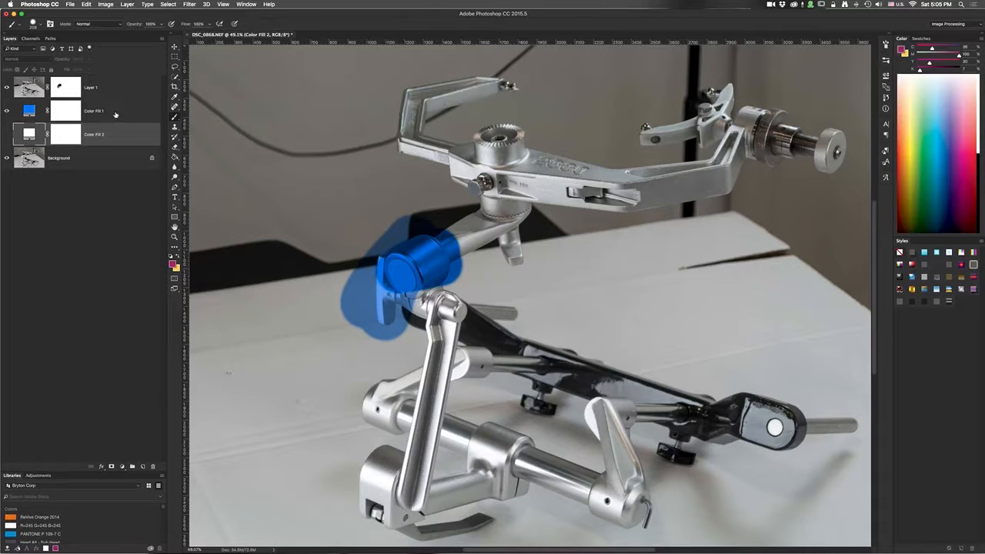
Paint white on Layer 1's mask over the round joint and its surroundings to restore the masked area
{"action": "left_click", "coordinate": [65, 89]}
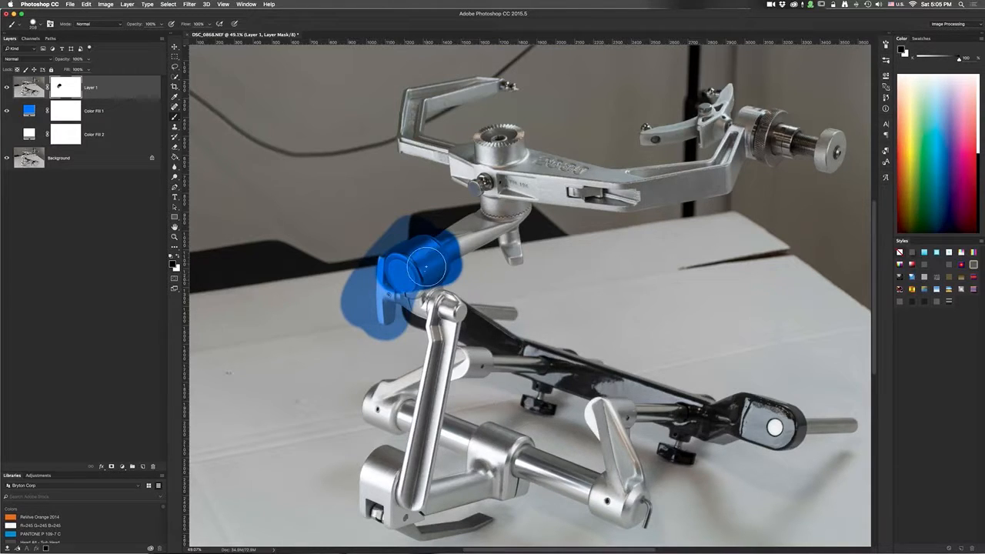
{"action": "key", "text": "x"}
{"action": "mouse_move", "coordinate": [421, 257]}
{"action": "left_mouse_down"}
{"action": "mouse_move", "coordinate": [448, 255]}
{"action": "mouse_move", "coordinate": [442, 243]}
{"action": "mouse_move", "coordinate": [406, 275]}
{"action": "mouse_move", "coordinate": [380, 265]}
{"action": "mouse_move", "coordinate": [400, 326]}
{"action": "mouse_move", "coordinate": [368, 340]}
{"action": "mouse_move", "coordinate": [409, 224]}
{"action": "mouse_move", "coordinate": [472, 281]}
{"action": "left_mouse_up"}
{"action": "left_click_drag", "start_coordinate": [385, 226], "coordinate": [457, 296]}
Paint black on Layer 1's mask with a large brush to roughly mask out the background around the whole clamp
{"action": "key", "text": "z"}
{"action": "left_click_drag", "start_coordinate": [558, 274], "coordinate": [454, 244]}
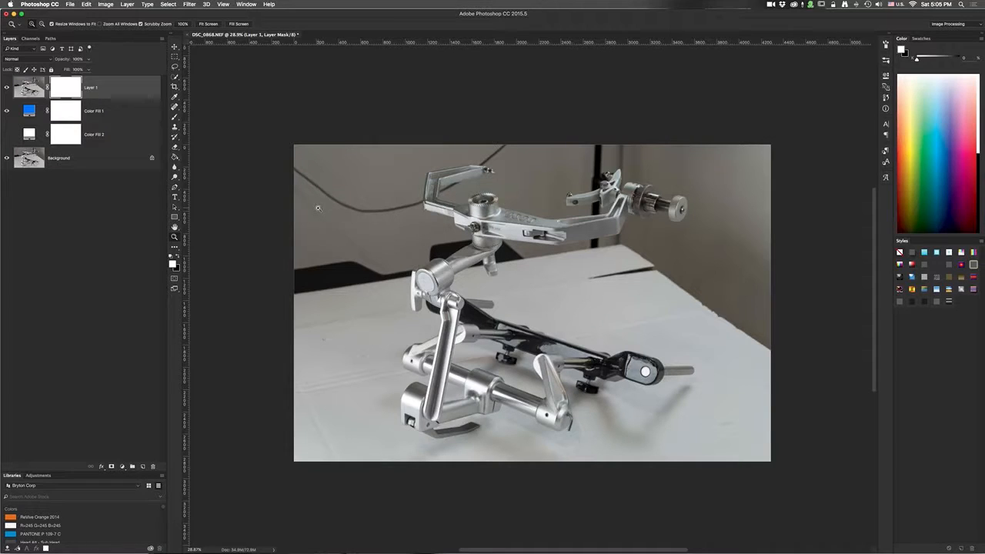
{"action": "key", "text": "b"}
{"action": "mouse_move", "coordinate": [319, 197]}
{"action": "left_mouse_down"}
{"action": "mouse_move", "coordinate": [336, 199]}
{"action": "mouse_move", "coordinate": [351, 233]}
{"action": "mouse_move", "coordinate": [354, 272]}
{"action": "left_mouse_up"}
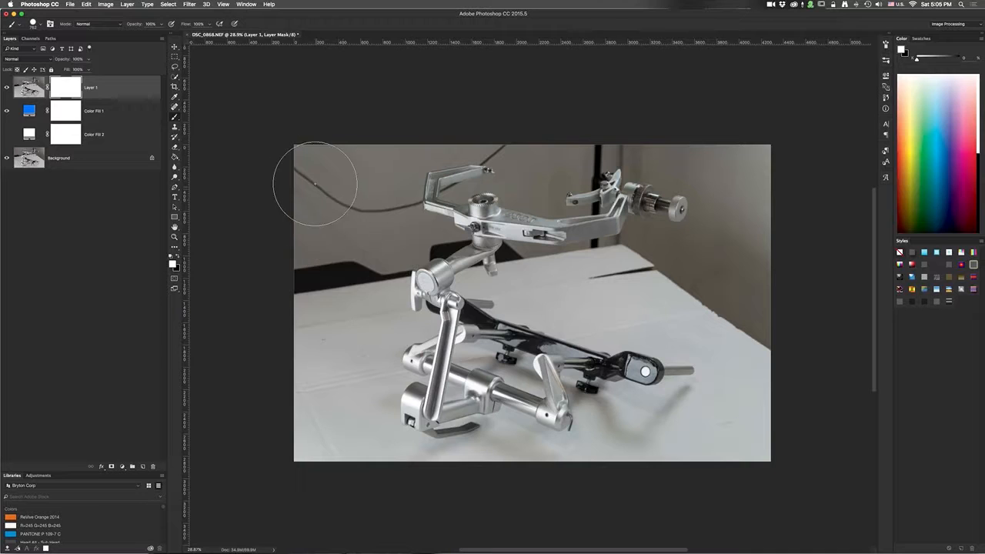
{"action": "key", "text": "x"}
{"action": "mouse_move", "coordinate": [319, 165]}
{"action": "left_mouse_down"}
{"action": "mouse_move", "coordinate": [304, 420]}
{"action": "mouse_move", "coordinate": [350, 94]}
{"action": "mouse_move", "coordinate": [332, 488]}
{"action": "mouse_move", "coordinate": [362, 143]}
{"action": "mouse_move", "coordinate": [368, 217]}
{"action": "mouse_move", "coordinate": [377, 166]}
{"action": "mouse_move", "coordinate": [384, 233]}
{"action": "mouse_move", "coordinate": [343, 296]}
{"action": "mouse_move", "coordinate": [362, 262]}
{"action": "mouse_move", "coordinate": [340, 429]}
{"action": "mouse_move", "coordinate": [351, 457]}
{"action": "mouse_move", "coordinate": [384, 478]}
{"action": "mouse_move", "coordinate": [384, 468]}
{"action": "mouse_move", "coordinate": [487, 482]}
{"action": "mouse_move", "coordinate": [508, 458]}
{"action": "mouse_move", "coordinate": [579, 489]}
{"action": "mouse_move", "coordinate": [609, 467]}
{"action": "mouse_move", "coordinate": [618, 436]}
{"action": "mouse_move", "coordinate": [759, 438]}
{"action": "mouse_move", "coordinate": [664, 428]}
{"action": "mouse_move", "coordinate": [701, 446]}
{"action": "mouse_move", "coordinate": [762, 402]}
{"action": "mouse_move", "coordinate": [752, 331]}
{"action": "mouse_move", "coordinate": [722, 278]}
{"action": "mouse_move", "coordinate": [745, 333]}
{"action": "mouse_move", "coordinate": [735, 369]}
{"action": "mouse_move", "coordinate": [730, 311]}
{"action": "mouse_move", "coordinate": [676, 313]}
{"action": "mouse_move", "coordinate": [546, 288]}
{"action": "mouse_move", "coordinate": [606, 297]}
{"action": "mouse_move", "coordinate": [662, 264]}
{"action": "mouse_move", "coordinate": [617, 281]}
{"action": "mouse_move", "coordinate": [685, 247]}
{"action": "mouse_move", "coordinate": [743, 235]}
{"action": "mouse_move", "coordinate": [755, 207]}
{"action": "mouse_move", "coordinate": [675, 139]}
{"action": "mouse_move", "coordinate": [534, 154]}
{"action": "left_mouse_up"}
Restore the upper arm and adjustment knob in white on the mask, and paint out the excess background above them in black
{"action": "key", "text": "x"}
{"action": "mouse_move", "coordinate": [682, 186]}
{"action": "left_mouse_down"}
{"action": "mouse_move", "coordinate": [662, 173]}
{"action": "mouse_move", "coordinate": [644, 215]}
{"action": "mouse_move", "coordinate": [645, 185]}
{"action": "mouse_move", "coordinate": [658, 187]}
{"action": "mouse_move", "coordinate": [617, 181]}
{"action": "mouse_move", "coordinate": [548, 202]}
{"action": "left_mouse_up"}
{"action": "key", "text": "x"}
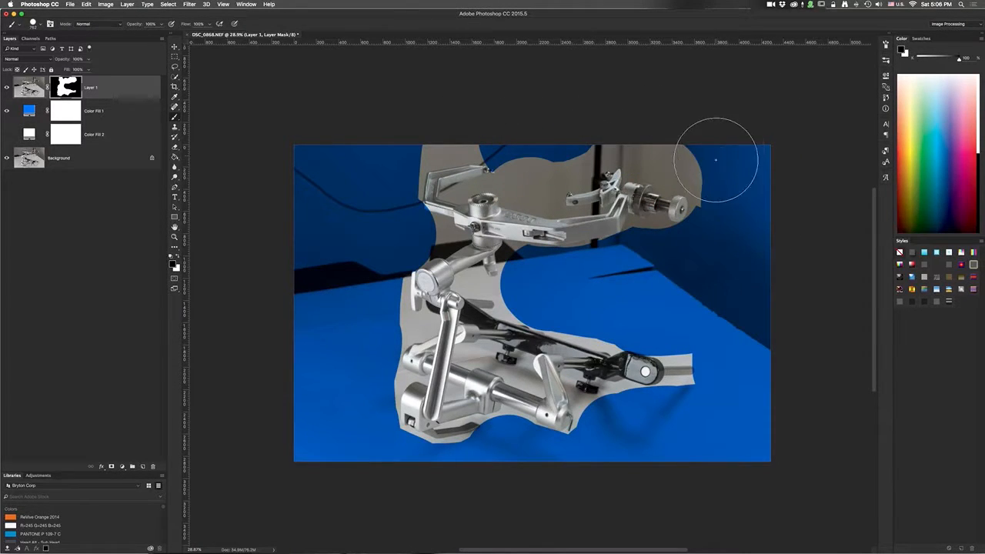
{"action": "mouse_move", "coordinate": [709, 157]}
{"action": "left_mouse_down"}
{"action": "mouse_move", "coordinate": [731, 181]}
{"action": "mouse_move", "coordinate": [728, 163]}
{"action": "mouse_move", "coordinate": [643, 123]}
{"action": "mouse_move", "coordinate": [535, 154]}
{"action": "left_mouse_up"}
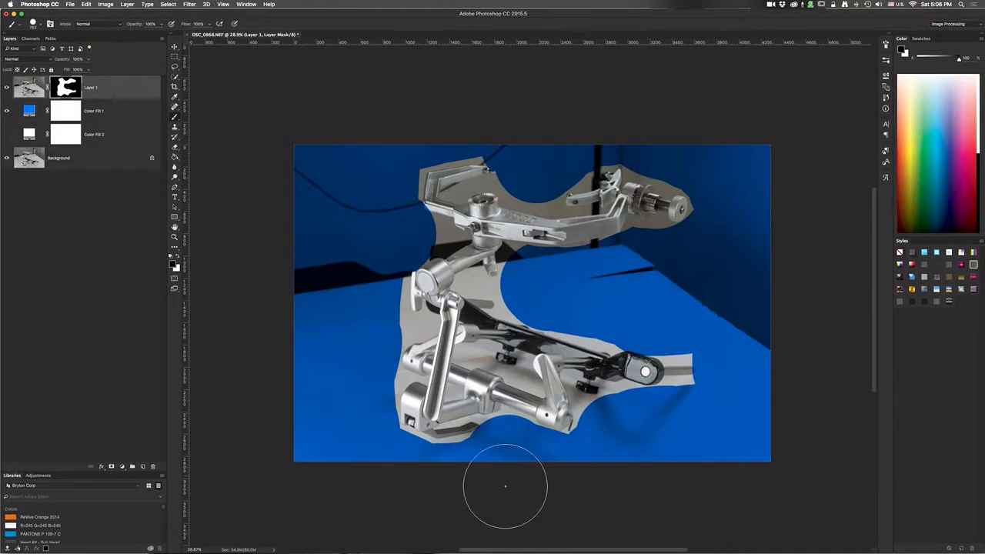
Paint white on Layer 1's mask with a smaller brush to restore the area around the lower clamp's round pad and feet
{"action": "key", "text": "x"}
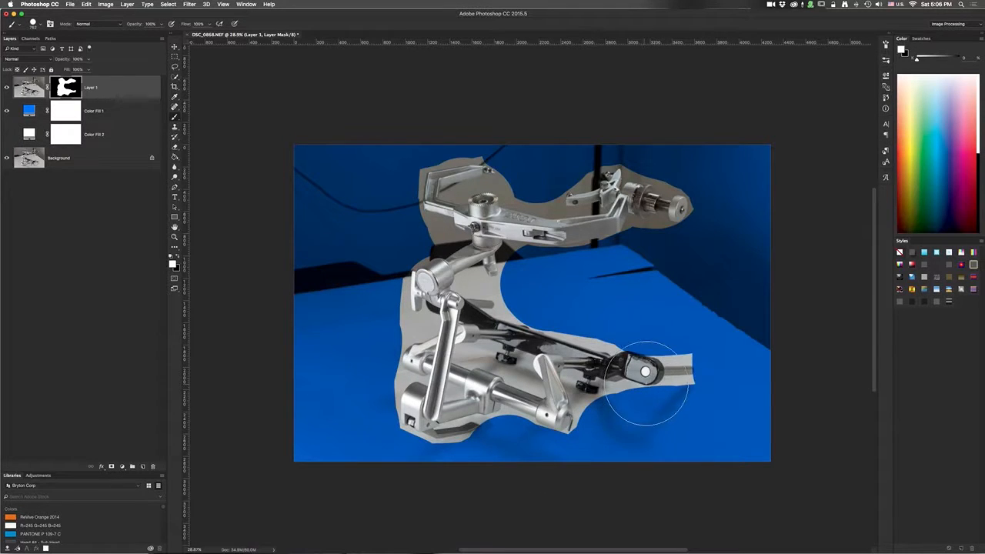
{"action": "mouse_move", "coordinate": [646, 383]}
{"action": "left_mouse_down", "text": "ctrl+alt"}
{"action": "mouse_move", "coordinate": [607, 383]}
{"action": "mouse_move", "coordinate": [631, 370]}
{"action": "mouse_move", "coordinate": [612, 367]}
{"action": "mouse_move", "coordinate": [616, 359]}
{"action": "left_mouse_up", "text": "ctrl+alt"}
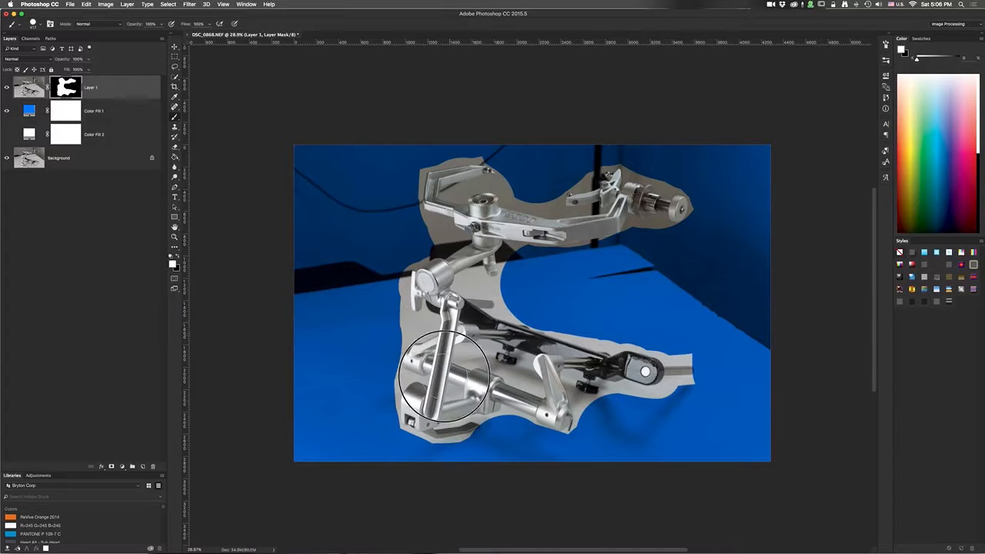
{"action": "left_click_drag", "start_coordinate": [566, 400], "coordinate": [551, 405]}
{"action": "left_click_drag", "start_coordinate": [589, 368], "coordinate": [569, 393]}
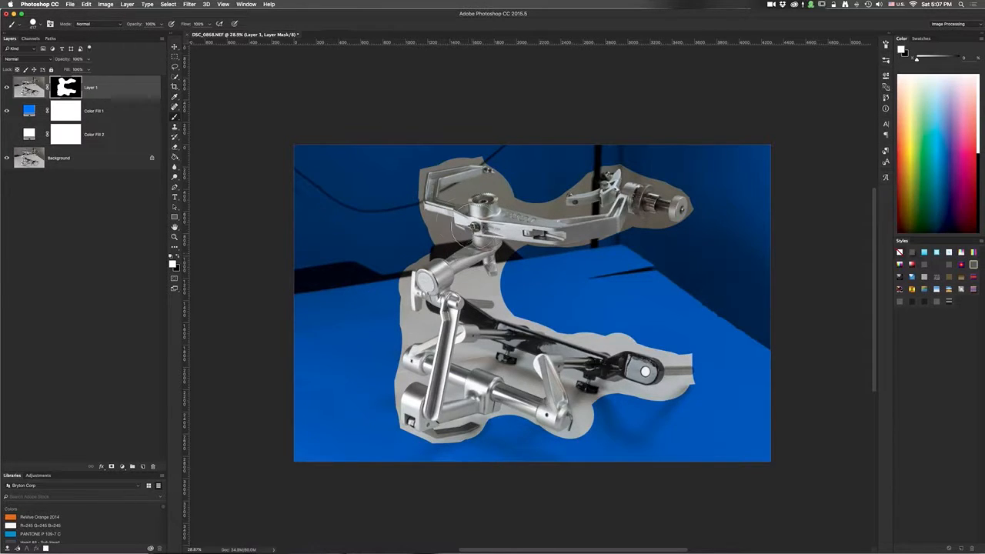
Set the mask brush to about 99 px diameter and 61% hardness for detail work around the central lever joint
{"action": "key", "text": "z"}
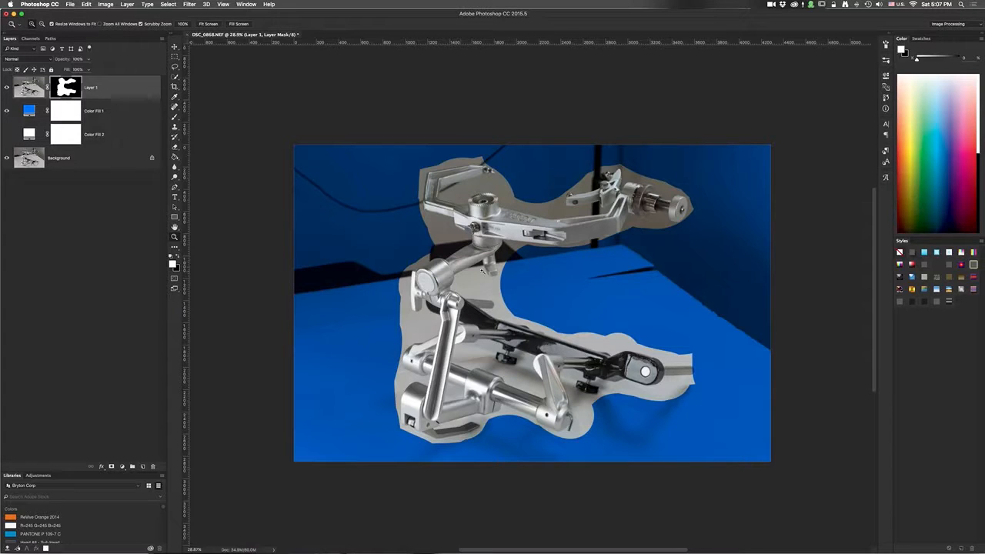
{"action": "left_click_drag", "start_coordinate": [483, 269], "coordinate": [481, 325]}
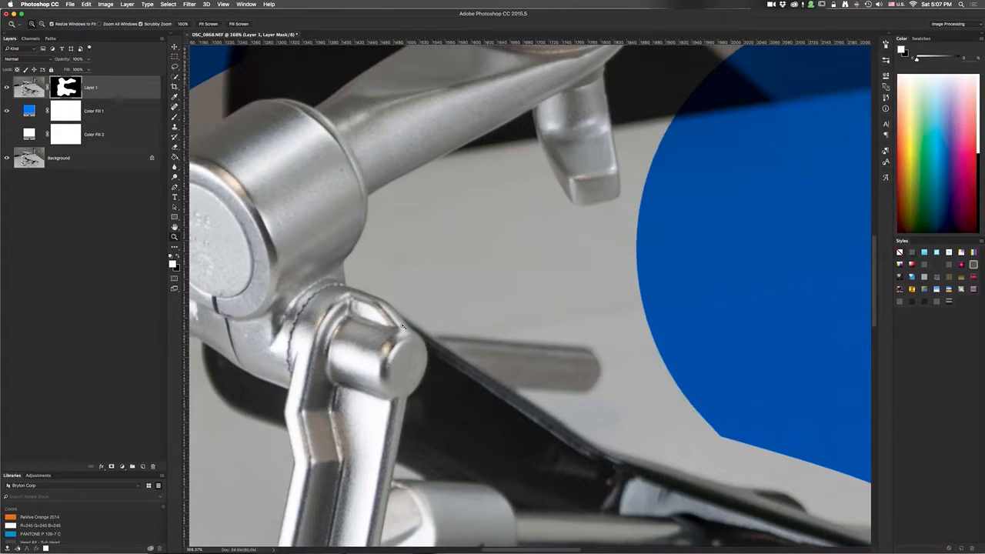
{"action": "key", "text": "b"}
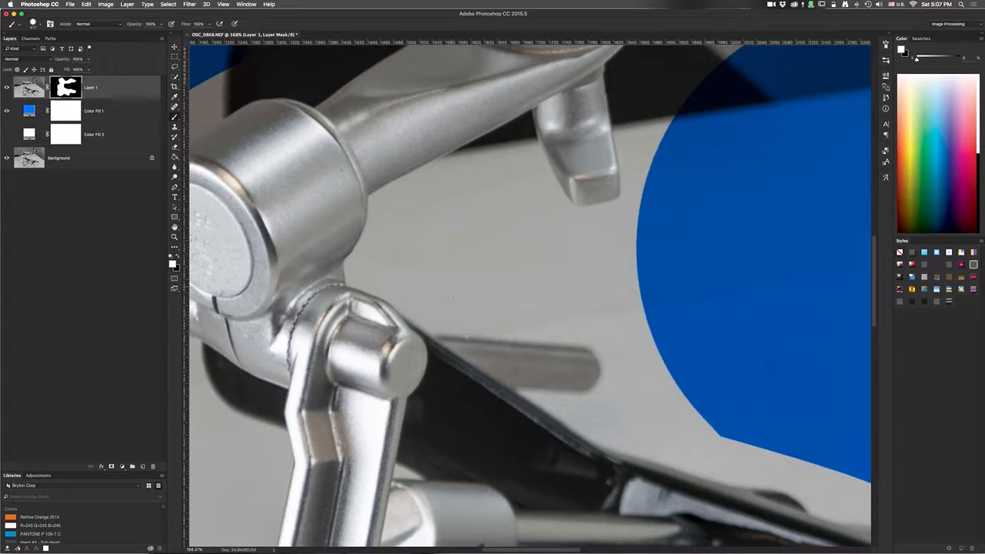
{"action": "mouse_move", "coordinate": [463, 327]}
{"action": "left_mouse_down"}
{"action": "mouse_move", "coordinate": [445, 306]}
{"action": "mouse_move", "coordinate": [430, 323]}
{"action": "left_mouse_up"}
{"action": "mouse_move", "coordinate": [440, 327]}
{"action": "left_mouse_down"}
{"action": "mouse_move", "coordinate": [449, 328]}
{"action": "mouse_move", "coordinate": [451, 237]}
{"action": "left_mouse_up"}
{"action": "left_click_drag", "start_coordinate": [438, 307], "coordinate": [497, 295]}
{"action": "mouse_move", "coordinate": [476, 273]}
{"action": "left_mouse_down"}
{"action": "mouse_move", "coordinate": [448, 275]}
{"action": "mouse_move", "coordinate": [461, 390]}
{"action": "mouse_move", "coordinate": [457, 166]}
{"action": "mouse_move", "coordinate": [462, 397]}
{"action": "mouse_move", "coordinate": [454, 184]}
{"action": "mouse_move", "coordinate": [457, 301]}
{"action": "mouse_move", "coordinate": [473, 262]}
{"action": "mouse_move", "coordinate": [519, 270]}
{"action": "mouse_move", "coordinate": [424, 270]}
{"action": "mouse_move", "coordinate": [451, 269]}
{"action": "mouse_move", "coordinate": [462, 367]}
{"action": "mouse_move", "coordinate": [460, 286]}
{"action": "mouse_move", "coordinate": [464, 325]}
{"action": "mouse_move", "coordinate": [428, 311]}
{"action": "mouse_move", "coordinate": [453, 314]}
{"action": "mouse_move", "coordinate": [446, 299]}
{"action": "mouse_move", "coordinate": [439, 306]}
{"action": "mouse_move", "coordinate": [444, 295]}
{"action": "left_mouse_up"}
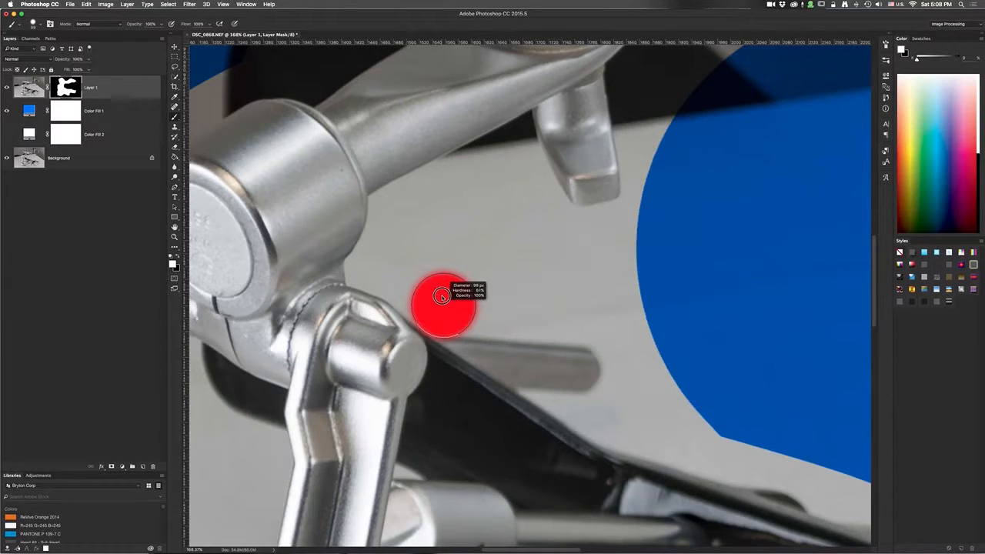
{"action": "left_click_drag", "start_coordinate": [442, 299], "coordinate": [440, 300]}
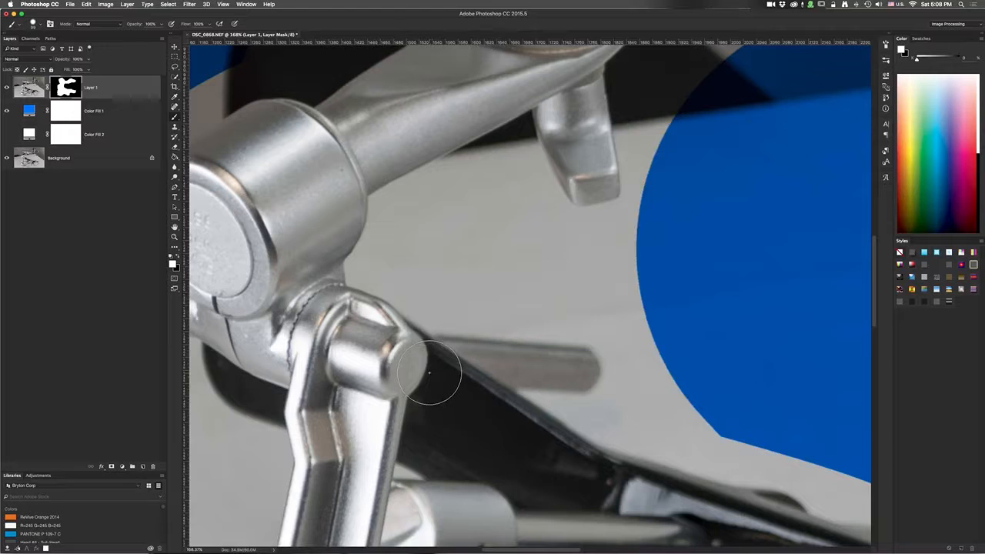
Try a test brush stroke on Layer 1's image instead of its mask, undo it, and reactivate the layer mask
{"action": "key", "text": "x"}
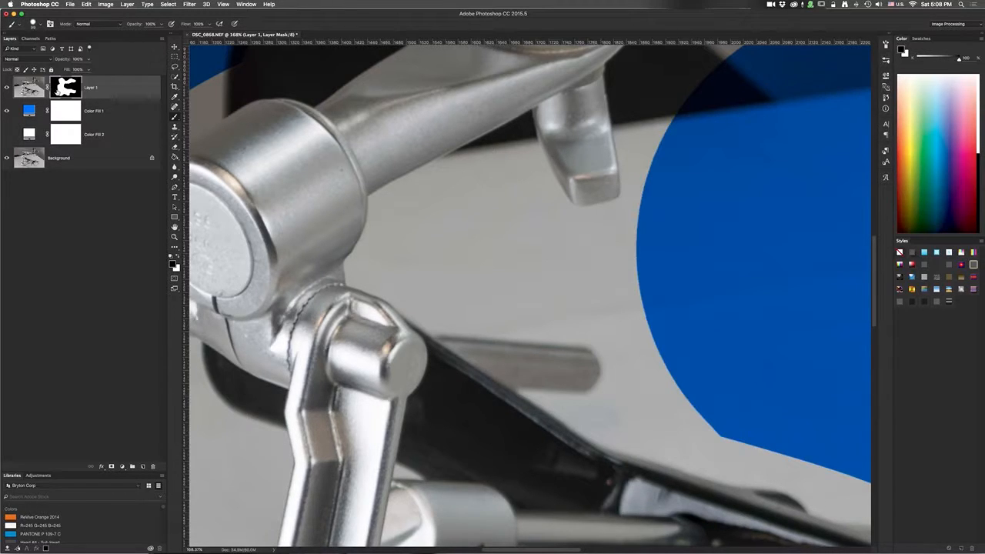
{"action": "left_click", "coordinate": [31, 87]}
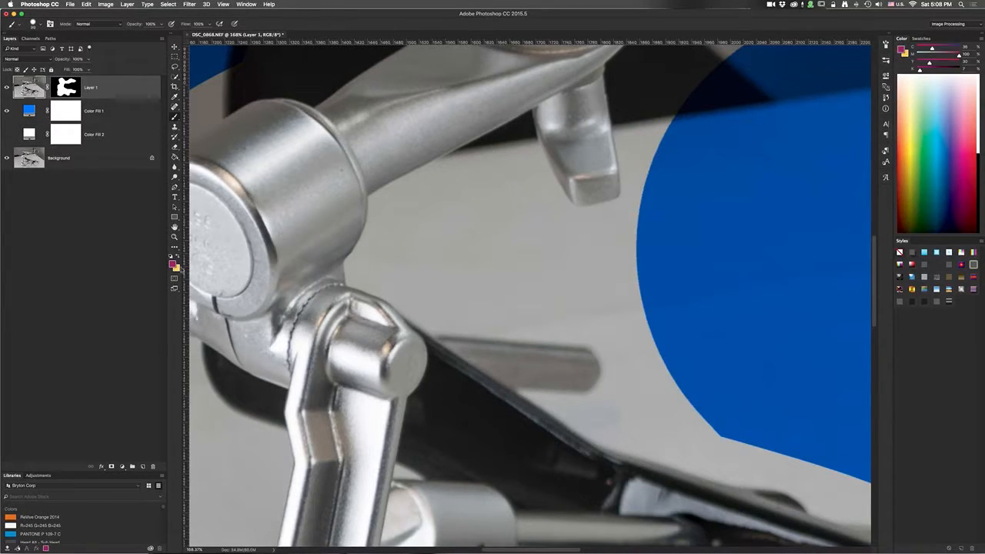
{"action": "mouse_move", "coordinate": [440, 319]}
{"action": "left_mouse_down"}
{"action": "mouse_move", "coordinate": [390, 360]}
{"action": "mouse_move", "coordinate": [389, 248]}
{"action": "mouse_move", "coordinate": [428, 367]}
{"action": "left_mouse_up"}
{"action": "key", "text": "super+z"}
{"action": "key", "text": "super+backslash"}
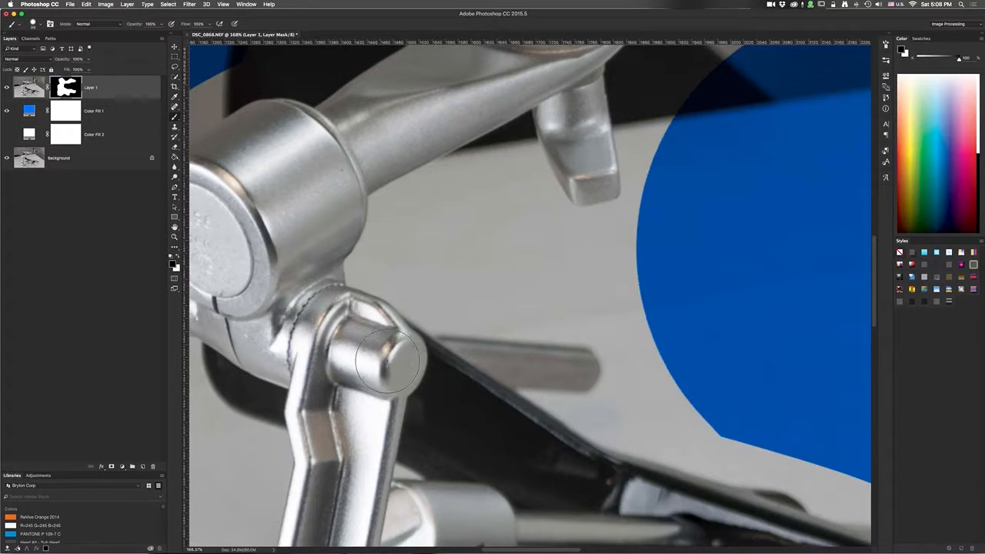
Try a straight black mask stroke from the end of the lever's knob across the small rod, and undo it
{"action": "left_click", "coordinate": [433, 372]}
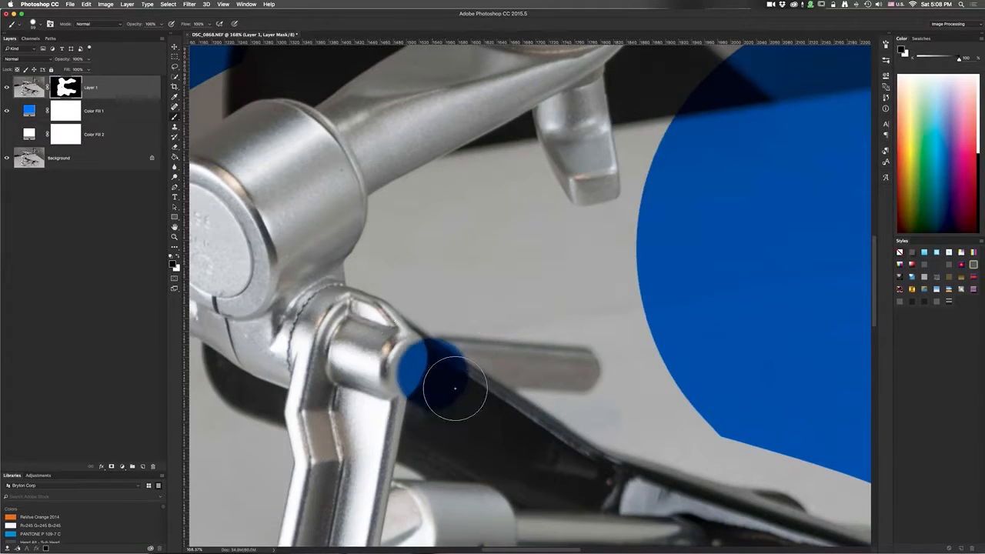
{"action": "left_click", "coordinate": [587, 375], "text": "shift"}
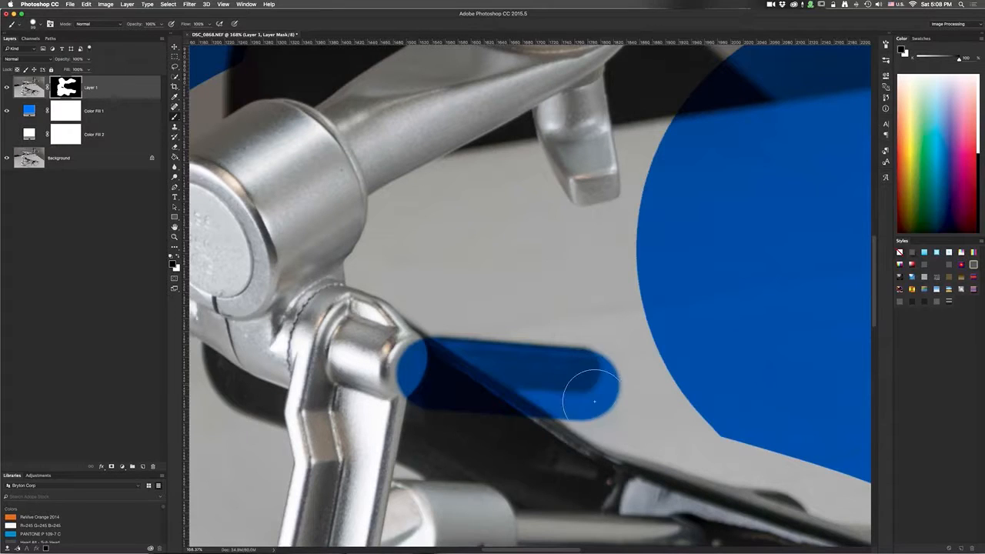
{"action": "key", "text": "x"}
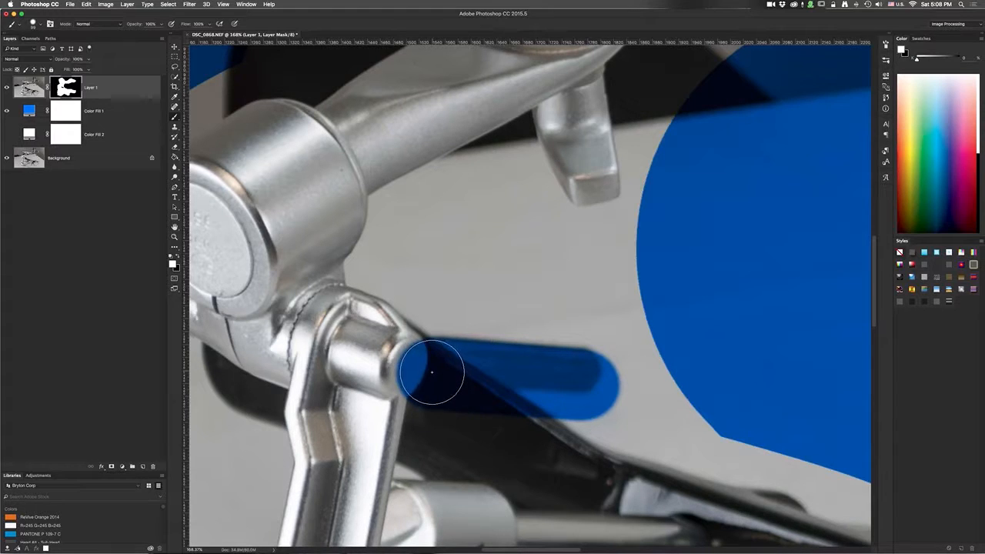
{"action": "key", "text": "x"}
{"action": "mouse_move", "coordinate": [430, 351]}
{"action": "left_mouse_down"}
{"action": "mouse_move", "coordinate": [456, 385]}
{"action": "mouse_move", "coordinate": [441, 354]}
{"action": "mouse_move", "coordinate": [444, 311]}
{"action": "mouse_move", "coordinate": [475, 321]}
{"action": "mouse_move", "coordinate": [519, 396]}
{"action": "mouse_move", "coordinate": [579, 346]}
{"action": "mouse_move", "coordinate": [598, 392]}
{"action": "left_mouse_up"}
{"action": "key", "text": "x"}
{"action": "key", "text": "bracketleft"}
{"action": "key", "text": "bracketleft"}
{"action": "key", "text": "bracketleft"}
{"action": "key", "text": "bracketleft"}
{"action": "key", "text": "bracketleft"}
{"action": "key", "text": "x"}
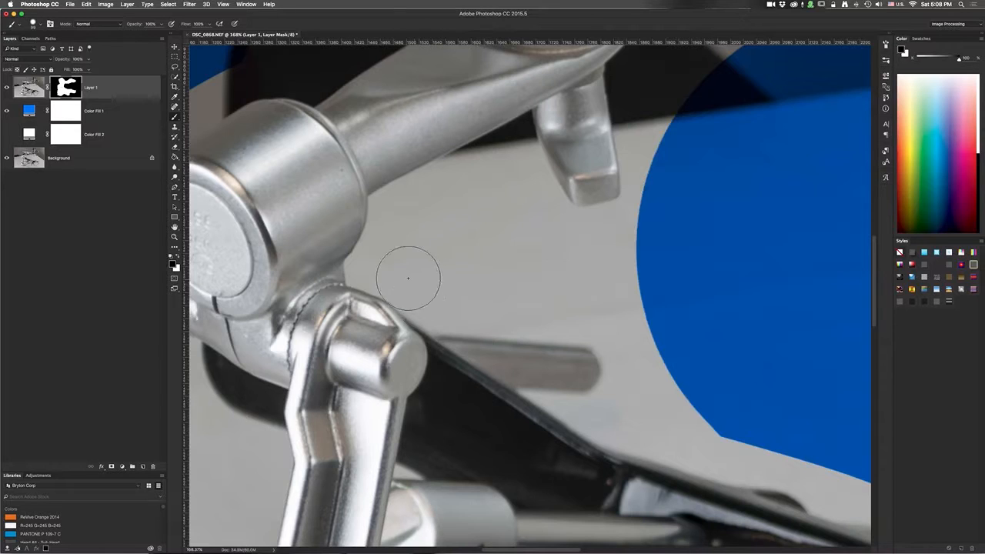
Mask out the background in black along the small rod's upper edge and around its tip to the black arm
{"action": "left_click_drag", "start_coordinate": [409, 277], "coordinate": [429, 300]}
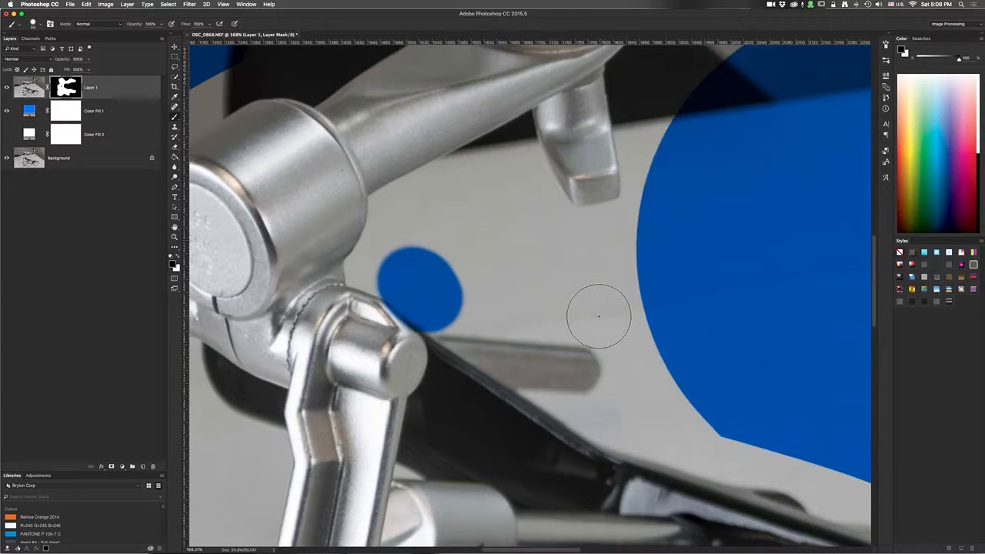
{"action": "left_click", "coordinate": [600, 315], "text": "shift"}
{"action": "key", "text": "bracketright"}
{"action": "key", "text": "bracketright"}
{"action": "key", "text": "bracketright"}
{"action": "key", "text": "bracketright"}
{"action": "key", "text": "bracketright"}
{"action": "mouse_move", "coordinate": [638, 351]}
{"action": "left_mouse_down"}
{"action": "mouse_move", "coordinate": [653, 363]}
{"action": "mouse_move", "coordinate": [631, 408]}
{"action": "mouse_move", "coordinate": [626, 389]}
{"action": "mouse_move", "coordinate": [619, 408]}
{"action": "left_mouse_up"}
Restore the small rod's tip and a narrow margin around it in white on the mask
{"action": "key", "text": "x"}
{"action": "key", "text": "bracketleft"}
{"action": "key", "text": "bracketleft"}
{"action": "key", "text": "bracketleft"}
{"action": "key", "text": "bracketleft"}
{"action": "key", "text": "bracketleft"}
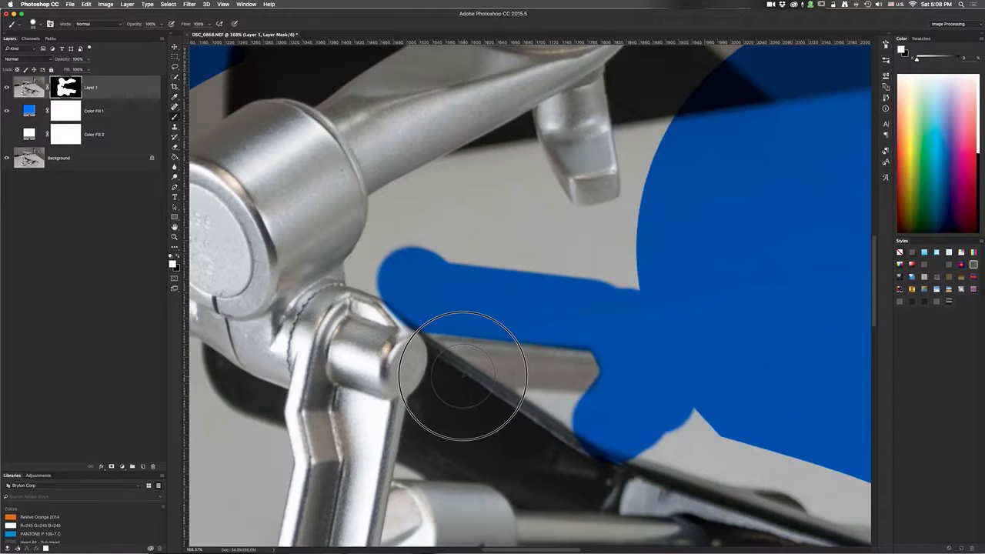
{"action": "left_click_drag", "start_coordinate": [548, 371], "coordinate": [594, 398]}
{"action": "key", "text": "bracketright"}
{"action": "key", "text": "bracketright"}
{"action": "key", "text": "bracketright"}
{"action": "key", "text": "bracketright"}
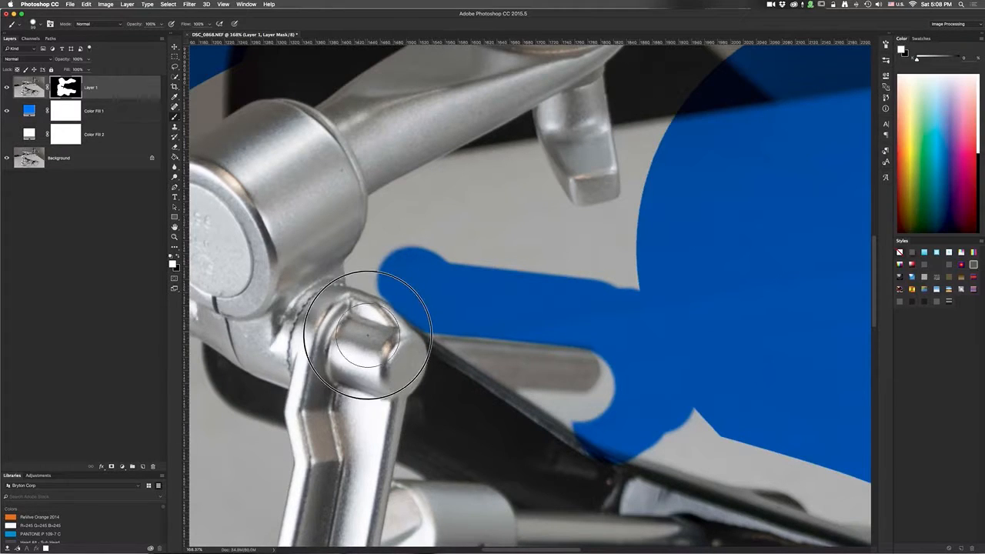
Mask out the gap between the large cylinder and lever joint in black, and go over the lever head in white
{"action": "key", "text": "x"}
{"action": "mouse_move", "coordinate": [391, 239]}
{"action": "left_mouse_down"}
{"action": "mouse_move", "coordinate": [384, 256]}
{"action": "mouse_move", "coordinate": [416, 247]}
{"action": "mouse_move", "coordinate": [346, 258]}
{"action": "left_mouse_up"}
{"action": "key", "text": "x"}
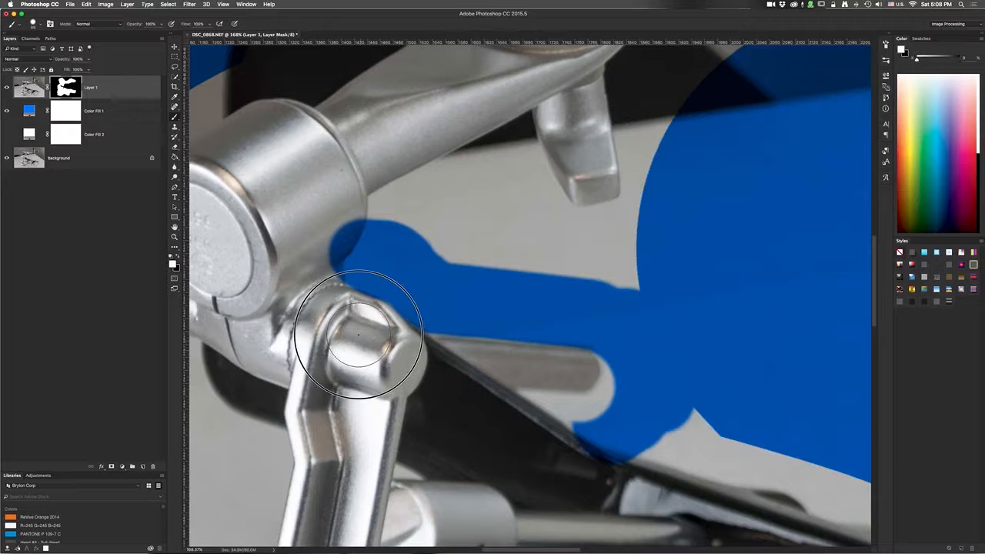
{"action": "left_click_drag", "start_coordinate": [367, 333], "coordinate": [353, 417]}
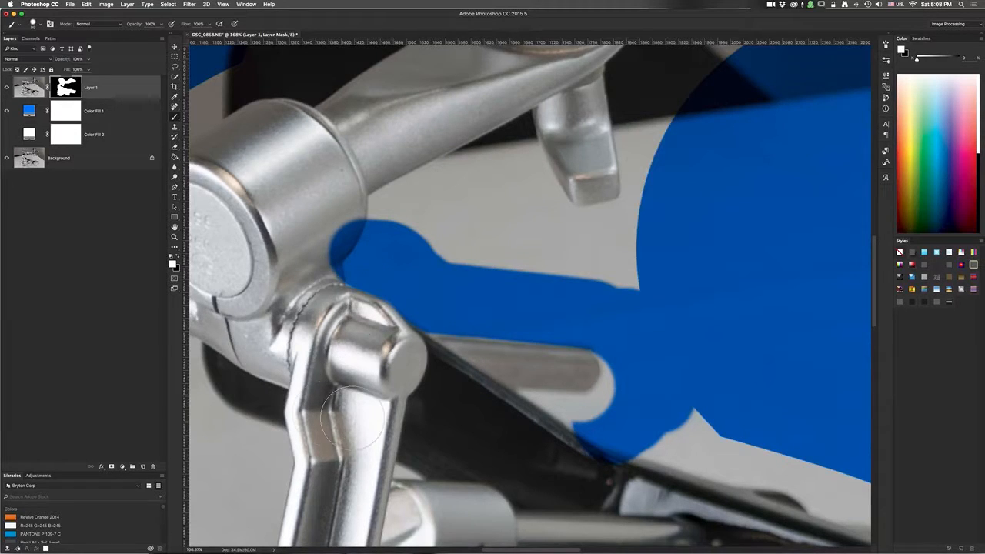
Paint straight white strokes on the mask along the small rod, from the lever's knob to the rod's tip
{"action": "mouse_move", "coordinate": [562, 392]}
{"action": "left_mouse_down"}
{"action": "mouse_move", "coordinate": [568, 285]}
{"action": "mouse_move", "coordinate": [551, 238]}
{"action": "left_mouse_up"}
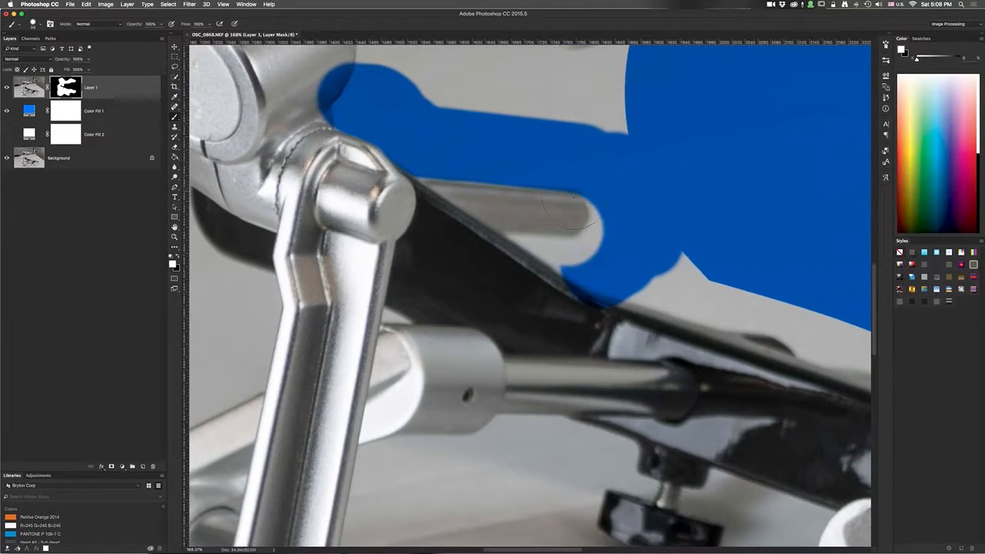
{"action": "scroll", "coordinate": [462, 274], "scroll_direction": "up", "scroll_amount": 3}
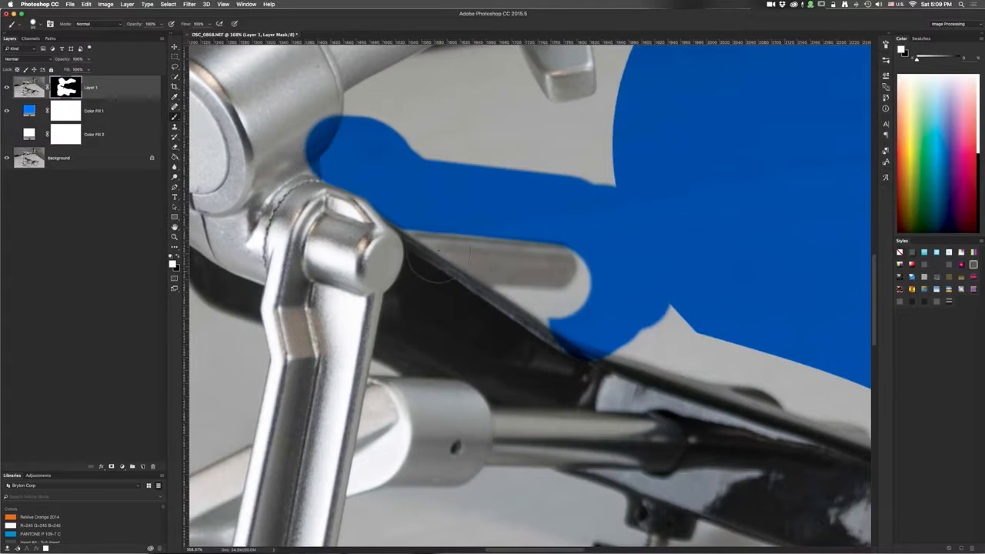
{"action": "key", "text": "x"}
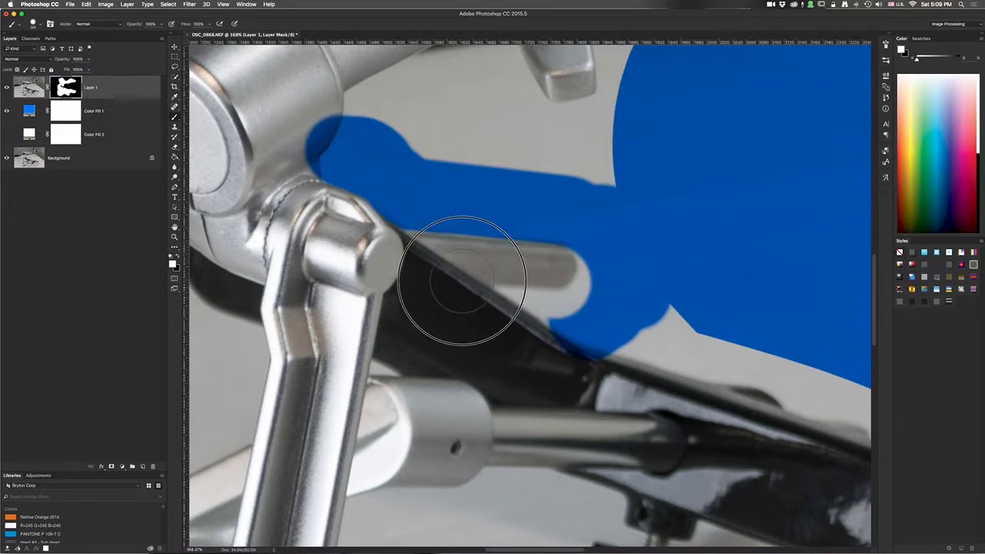
{"action": "left_click_drag", "start_coordinate": [467, 283], "coordinate": [466, 284]}
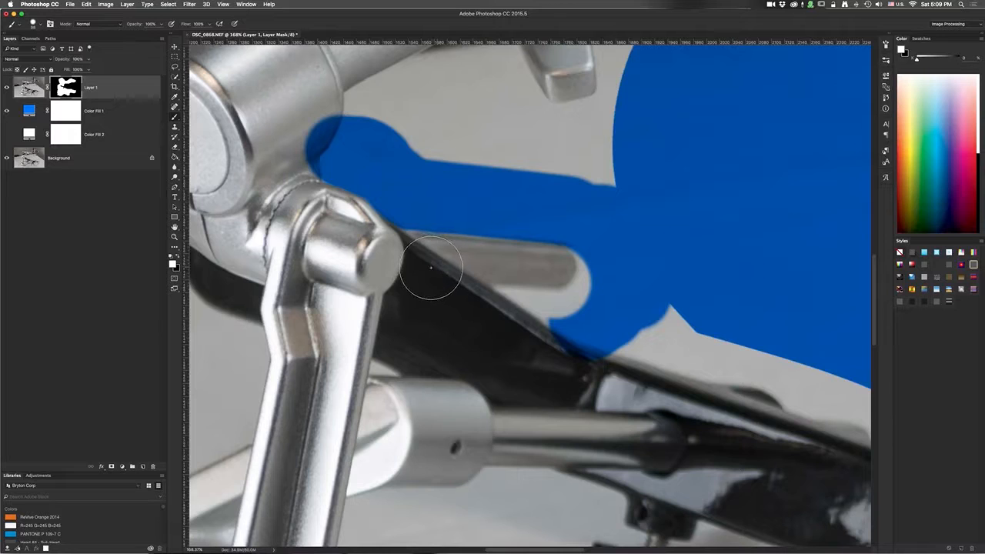
{"action": "left_click", "coordinate": [564, 280], "text": "shift"}
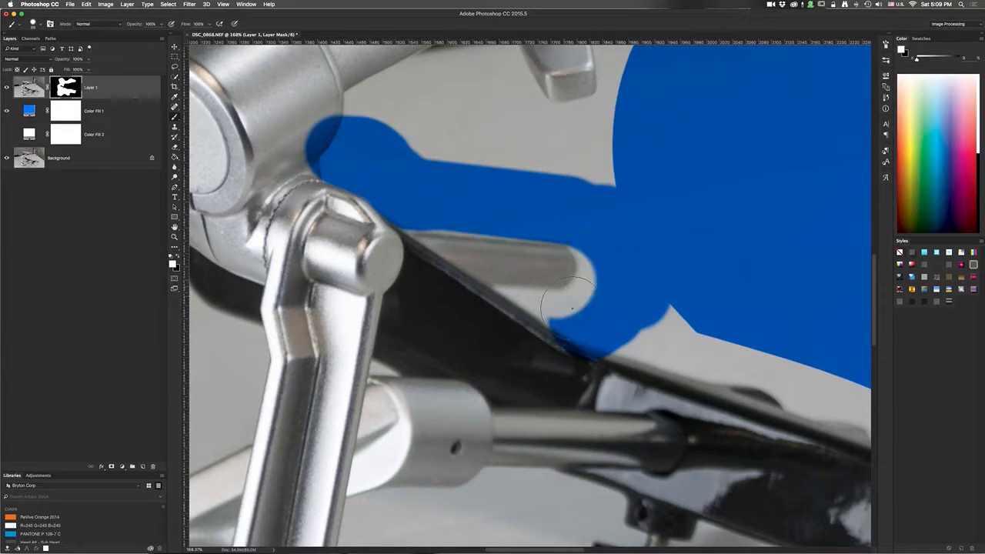
{"action": "left_click", "coordinate": [394, 267], "text": "shift"}
{"action": "left_click", "coordinate": [582, 275]}
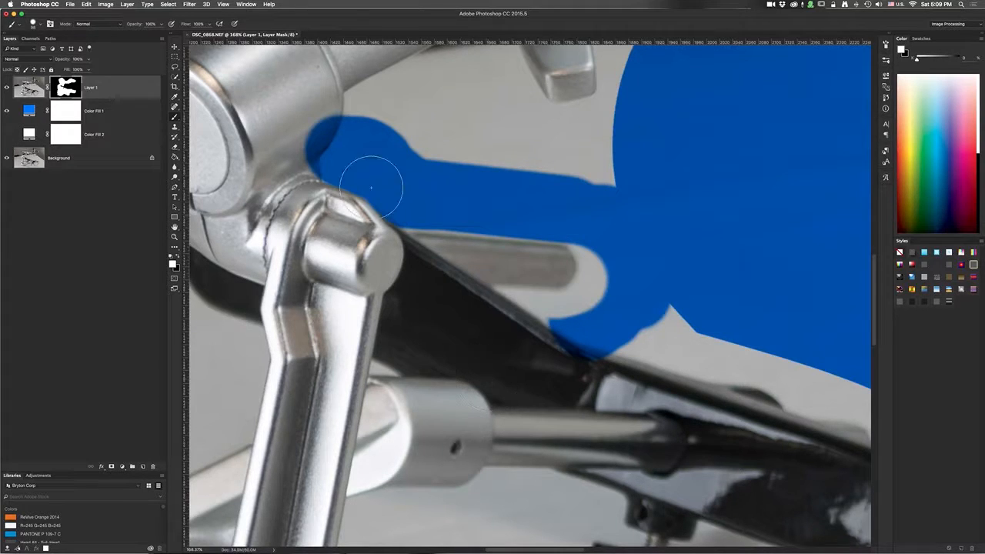
Paint a slanted white stroke above the small rod, and mask the gap along the rod out again with a straight black stroke
{"action": "mouse_move", "coordinate": [431, 159]}
{"action": "left_mouse_down"}
{"action": "mouse_move", "coordinate": [443, 138]}
{"action": "mouse_move", "coordinate": [500, 159]}
{"action": "left_mouse_up"}
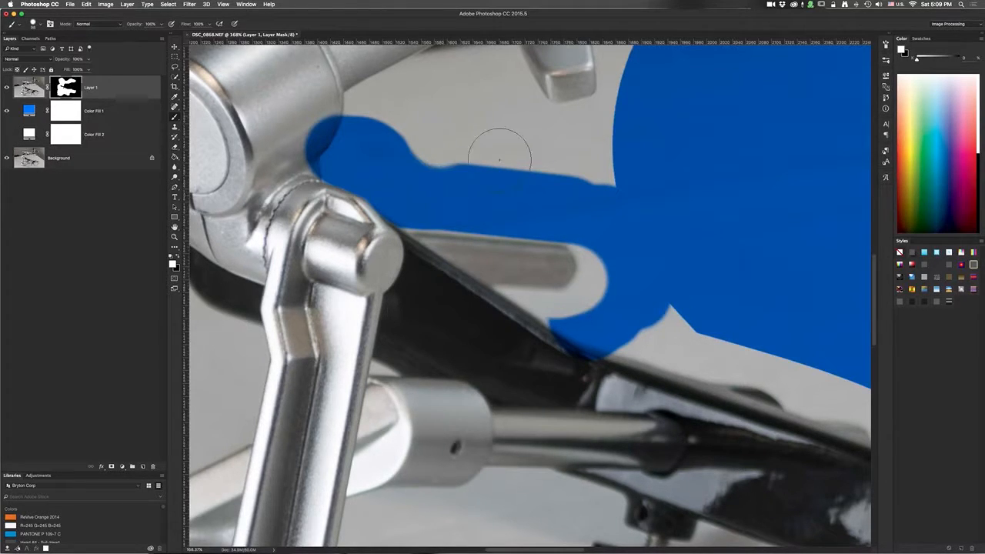
{"action": "left_click", "coordinate": [654, 202], "text": "shift"}
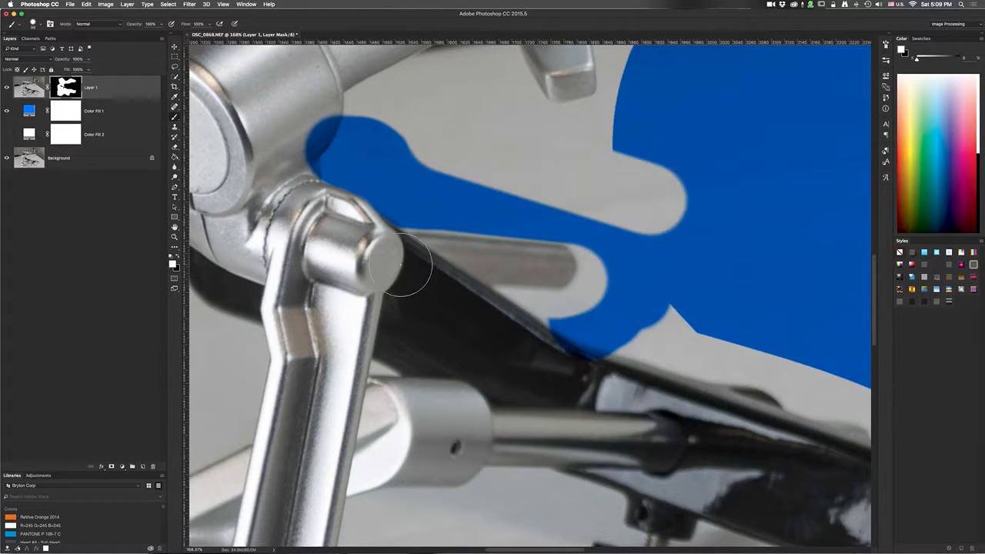
{"action": "key", "text": "x"}
{"action": "key", "text": "x"}
{"action": "left_click_drag", "start_coordinate": [392, 190], "coordinate": [408, 193]}
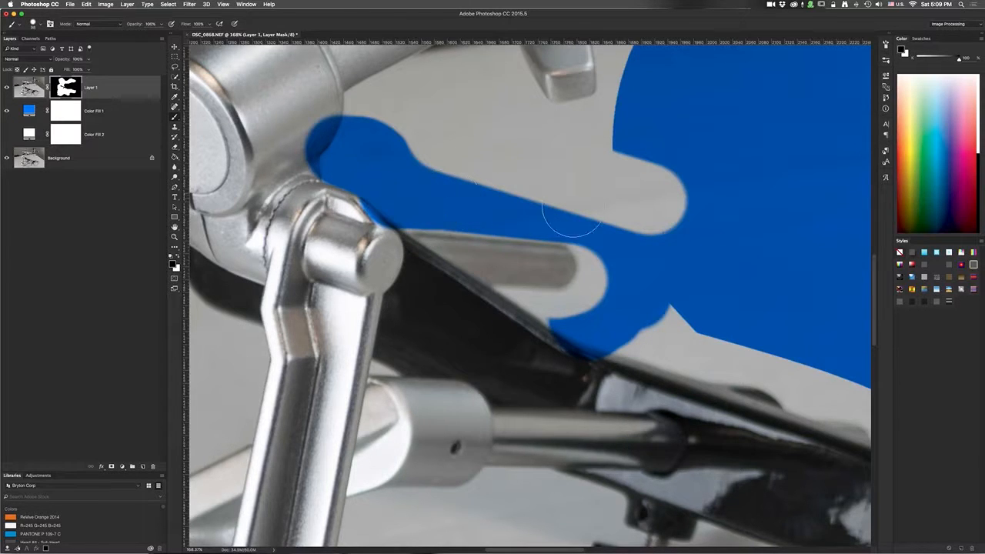
{"action": "left_click", "coordinate": [569, 201], "text": "shift"}
Mask out the background in black around the small rod's rounded tip and along its underside down to the black arm
{"action": "key", "text": "x"}
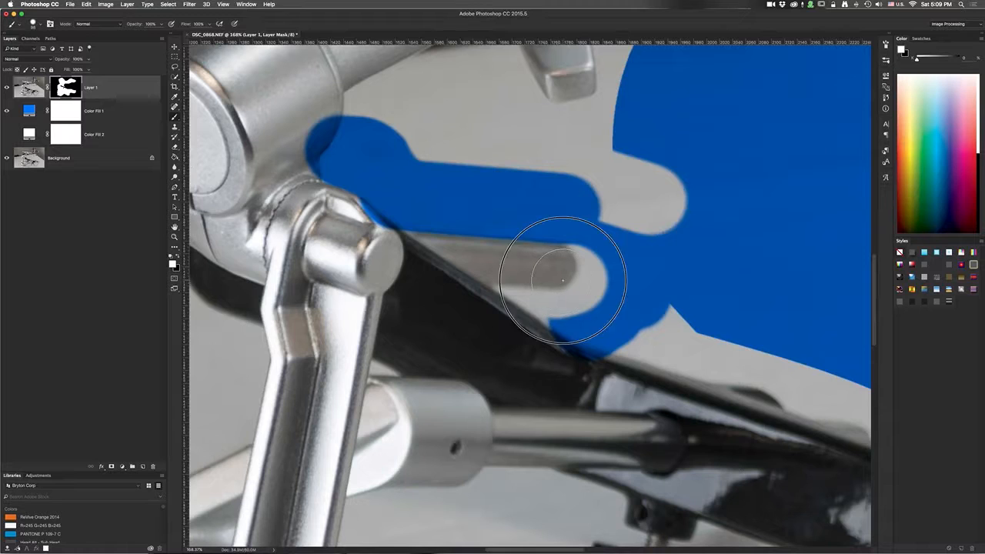
{"action": "key", "text": "x"}
{"action": "mouse_move", "coordinate": [605, 220]}
{"action": "left_mouse_down"}
{"action": "mouse_move", "coordinate": [604, 301]}
{"action": "mouse_move", "coordinate": [571, 331]}
{"action": "mouse_move", "coordinate": [612, 290]}
{"action": "mouse_move", "coordinate": [584, 317]}
{"action": "mouse_move", "coordinate": [602, 300]}
{"action": "mouse_move", "coordinate": [615, 245]}
{"action": "mouse_move", "coordinate": [586, 208]}
{"action": "left_mouse_up"}
{"action": "left_click_drag", "start_coordinate": [608, 275], "coordinate": [555, 320]}
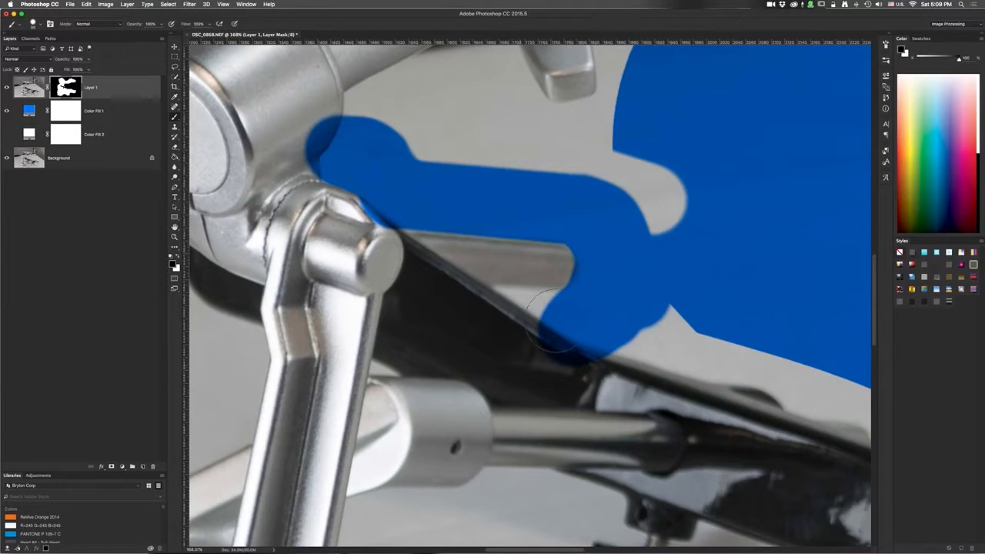
{"action": "left_click_drag", "start_coordinate": [541, 279], "coordinate": [544, 281]}
{"action": "key", "text": "x"}
{"action": "mouse_move", "coordinate": [607, 301]}
{"action": "left_mouse_down"}
{"action": "mouse_move", "coordinate": [611, 277]}
{"action": "mouse_move", "coordinate": [572, 319]}
{"action": "left_mouse_up"}
{"action": "left_click_drag", "start_coordinate": [615, 266], "coordinate": [618, 269]}
{"action": "left_click", "coordinate": [553, 326]}
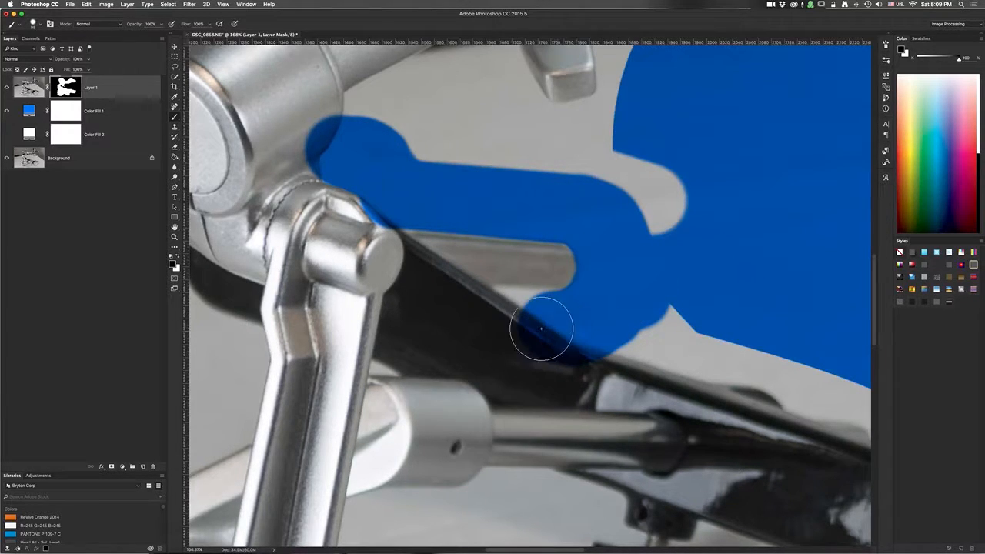
{"action": "left_click", "coordinate": [484, 321], "text": "shift"}
Restore the black arm's upper edge below the small rod with straight white mask strokes
{"action": "key", "text": "x"}
{"action": "mouse_move", "coordinate": [441, 316]}
{"action": "left_mouse_down"}
{"action": "mouse_move", "coordinate": [454, 306]}
{"action": "mouse_move", "coordinate": [469, 317]}
{"action": "left_mouse_up"}
{"action": "left_click", "coordinate": [555, 372]}
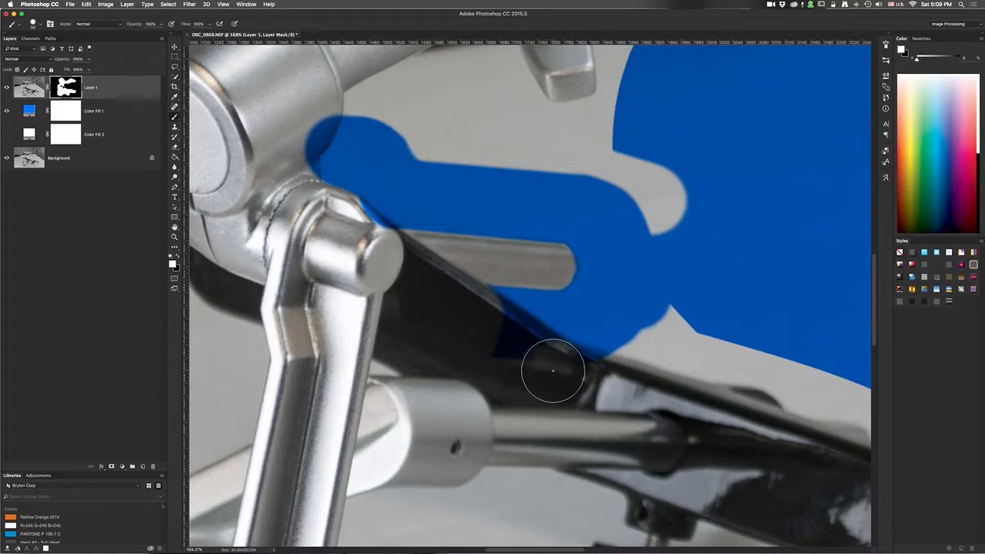
{"action": "left_click", "coordinate": [455, 315], "text": "shift"}
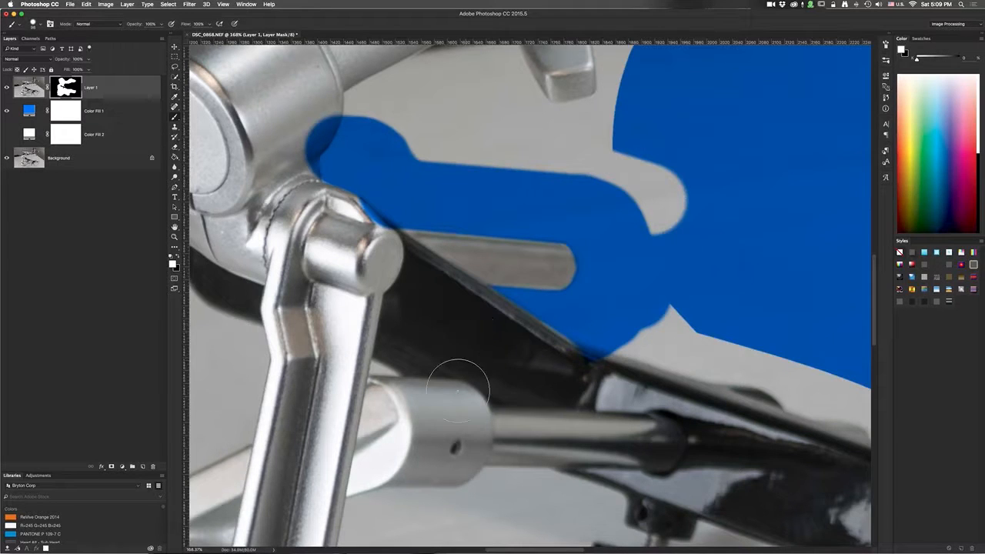
{"action": "left_click", "coordinate": [565, 376]}
{"action": "left_click", "coordinate": [613, 390], "text": "shift"}
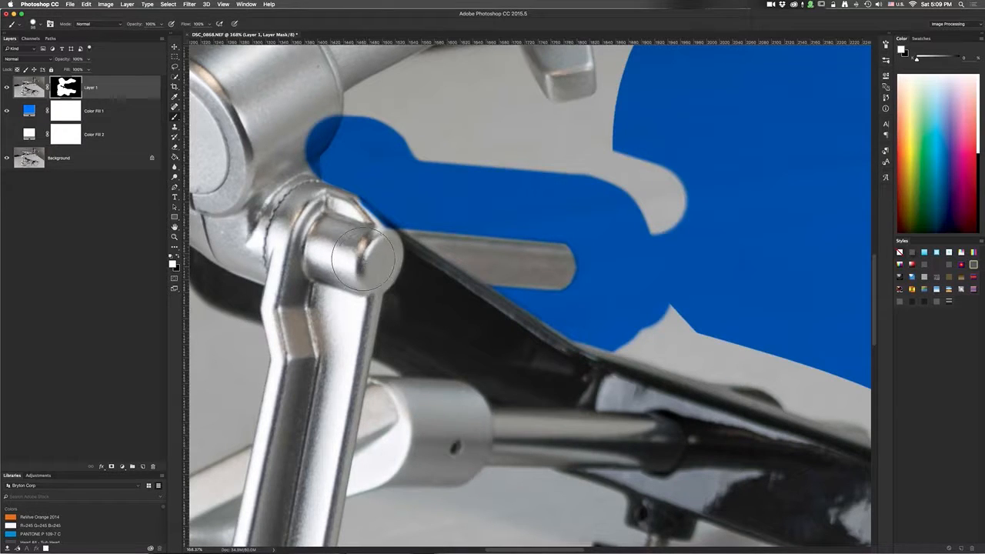
{"action": "key", "text": "bracketright"}
{"action": "key", "text": "bracketright"}
{"action": "key", "text": "bracketright"}
{"action": "key", "text": "bracketright"}
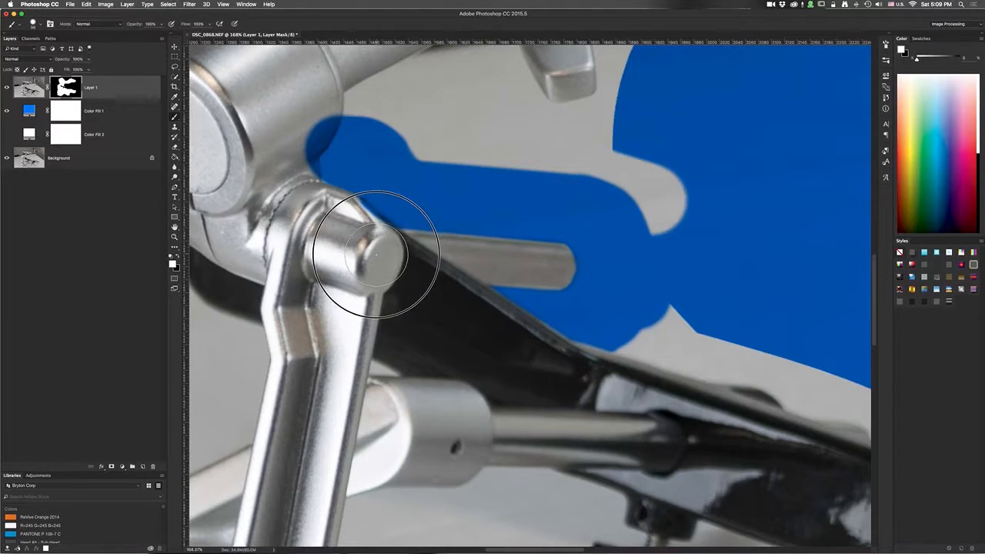
{"action": "key", "text": "bracketleft"}
{"action": "key", "text": "bracketleft"}
{"action": "key", "text": "bracketleft"}
{"action": "key", "text": "bracketleft"}
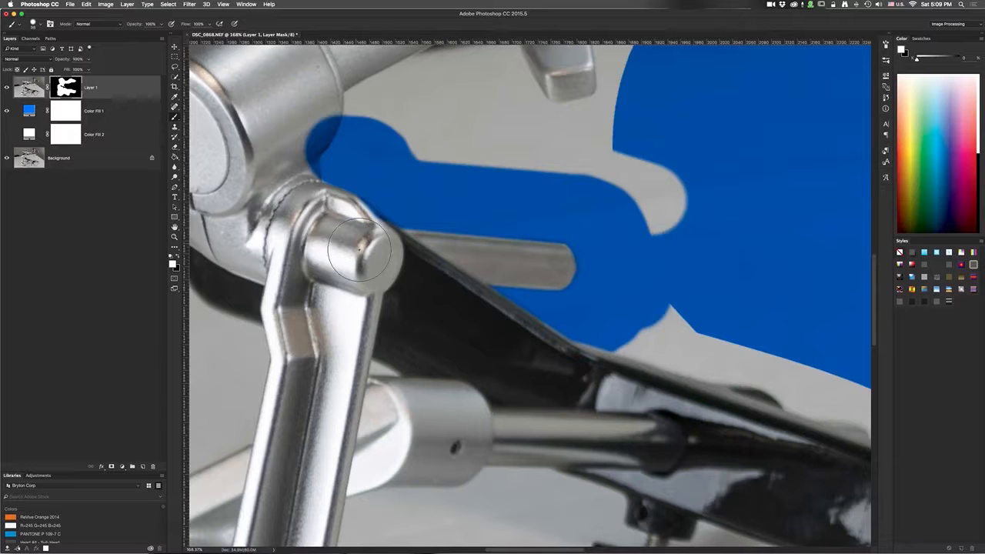
{"action": "key", "text": "bracketright"}
{"action": "key", "text": "bracketright"}
{"action": "key", "text": "bracketright"}
{"action": "key", "text": "bracketright"}
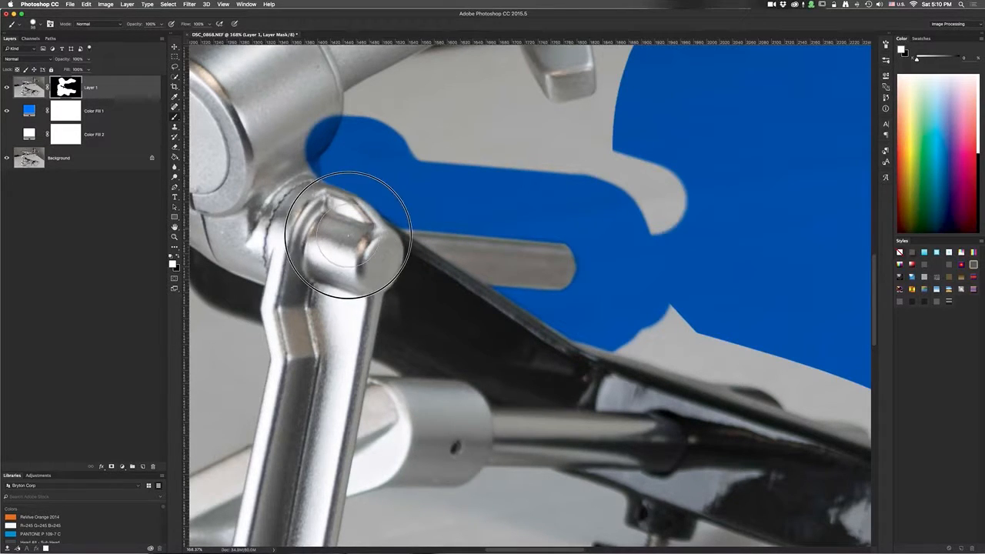
{"action": "key", "text": "bracketleft"}
{"action": "key", "text": "bracketleft"}
{"action": "key", "text": "bracketleft"}
{"action": "key", "text": "bracketleft"}
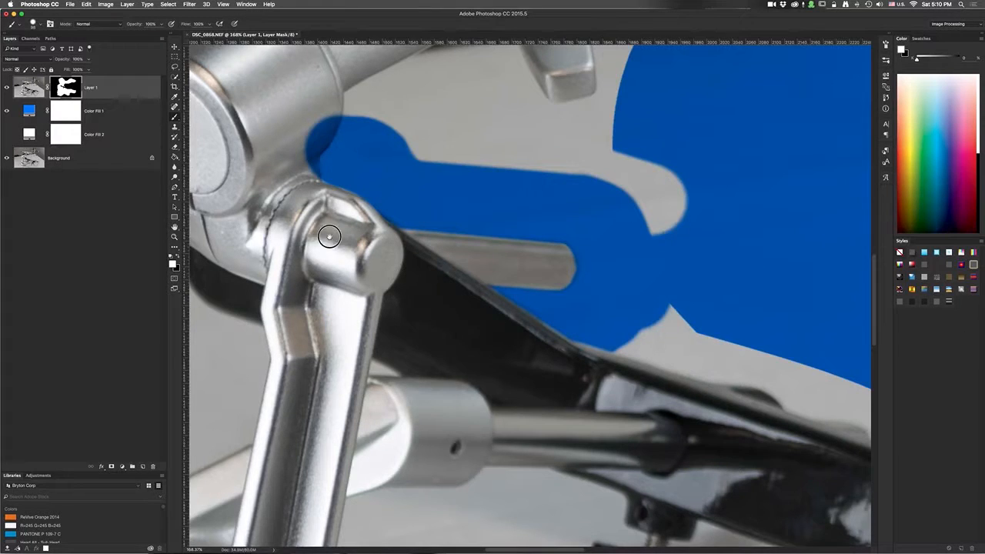
Mask out a round patch of background beside the lever's bend, and restore the adjoining black arm and lever edges in white
{"action": "left_click_drag", "start_coordinate": [330, 237], "coordinate": [454, 246]}
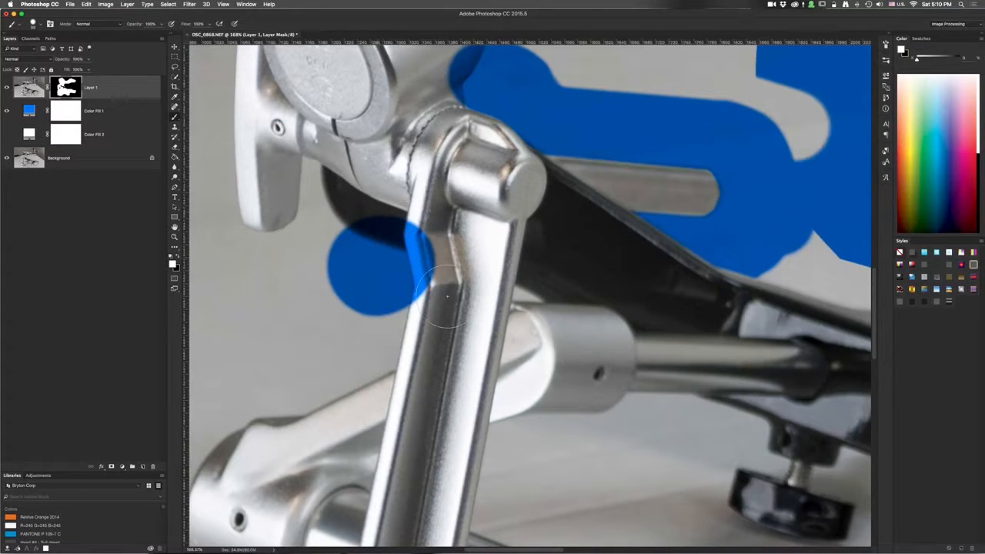
{"action": "left_click_drag", "start_coordinate": [389, 205], "coordinate": [376, 213]}
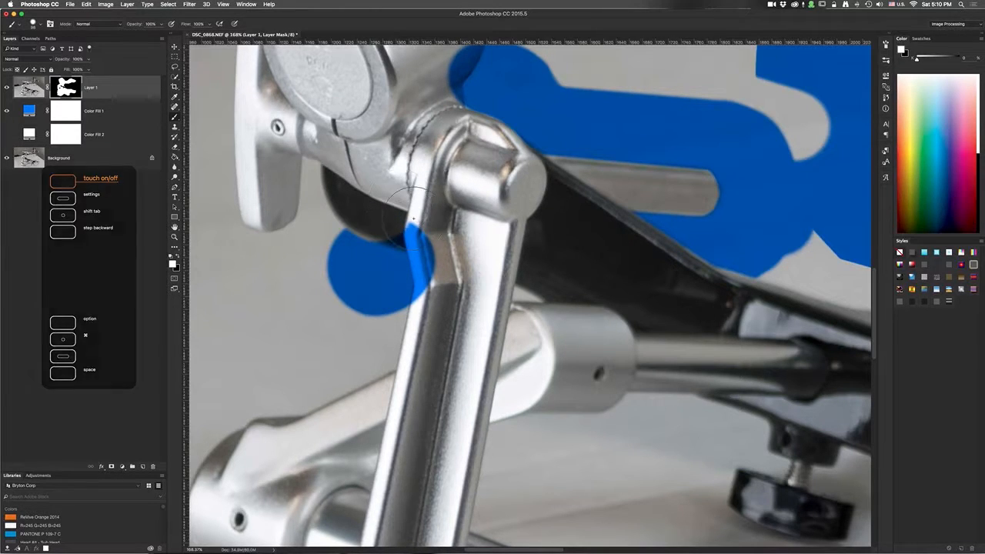
{"action": "left_click_drag", "start_coordinate": [420, 223], "coordinate": [389, 217]}
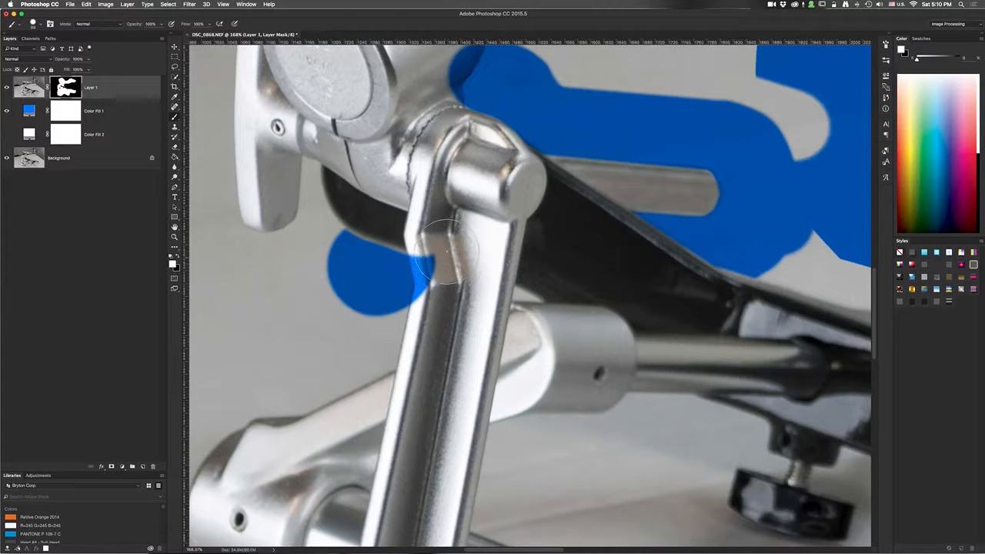
{"action": "key", "text": "bracketright"}
{"action": "key", "text": "bracketright"}
{"action": "key", "text": "bracketright"}
{"action": "key", "text": "bracketright"}
{"action": "key", "text": "bracketright"}
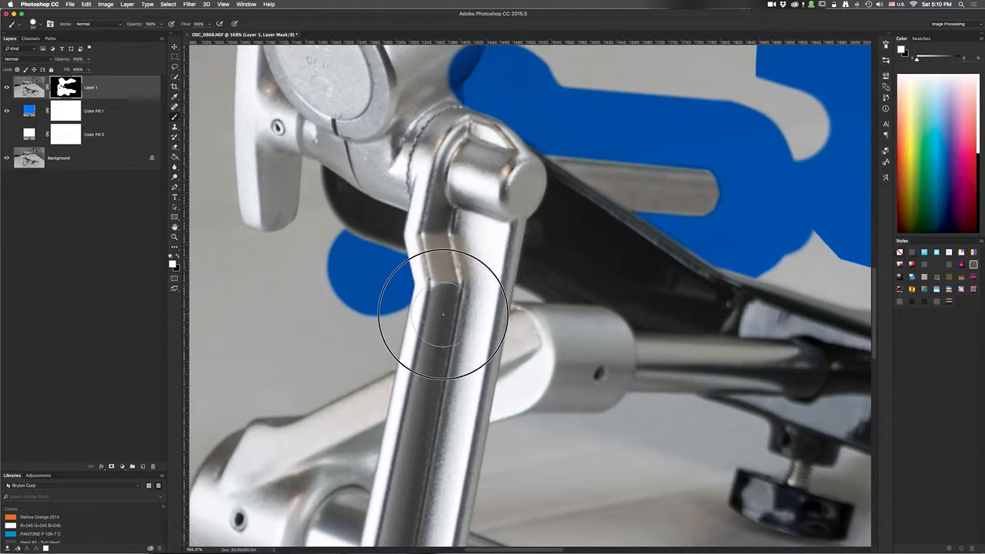
Hide the blue Color Fill 1 layer and the Background layer so the masked clamp stands on transparency
{"action": "mouse_move", "coordinate": [478, 357]}
{"action": "left_mouse_down"}
{"action": "mouse_move", "coordinate": [532, 349]}
{"action": "mouse_move", "coordinate": [595, 364]}
{"action": "left_mouse_up"}
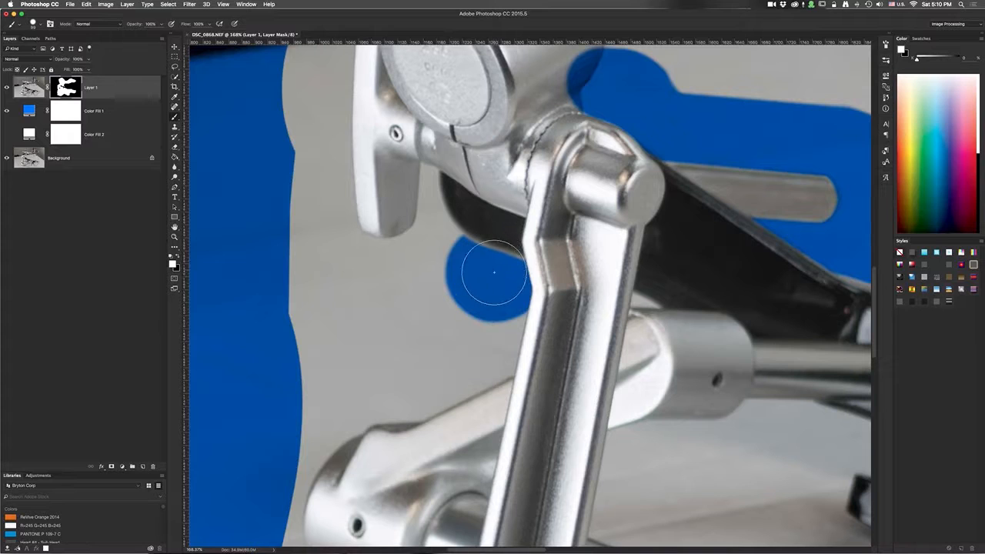
{"action": "key", "text": "super+space"}
{"action": "left_click_drag", "start_coordinate": [549, 231], "coordinate": [519, 253]}
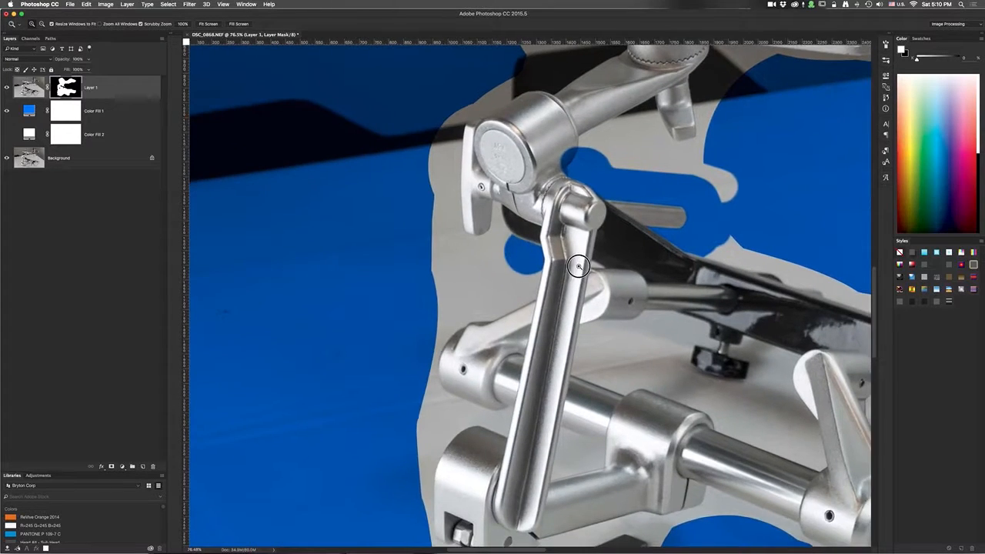
{"action": "left_click_drag", "start_coordinate": [578, 266], "coordinate": [462, 300]}
{"action": "mouse_move", "coordinate": [565, 278]}
{"action": "left_mouse_down"}
{"action": "mouse_move", "coordinate": [436, 299]}
{"action": "mouse_move", "coordinate": [513, 298]}
{"action": "mouse_move", "coordinate": [483, 288]}
{"action": "left_mouse_up"}
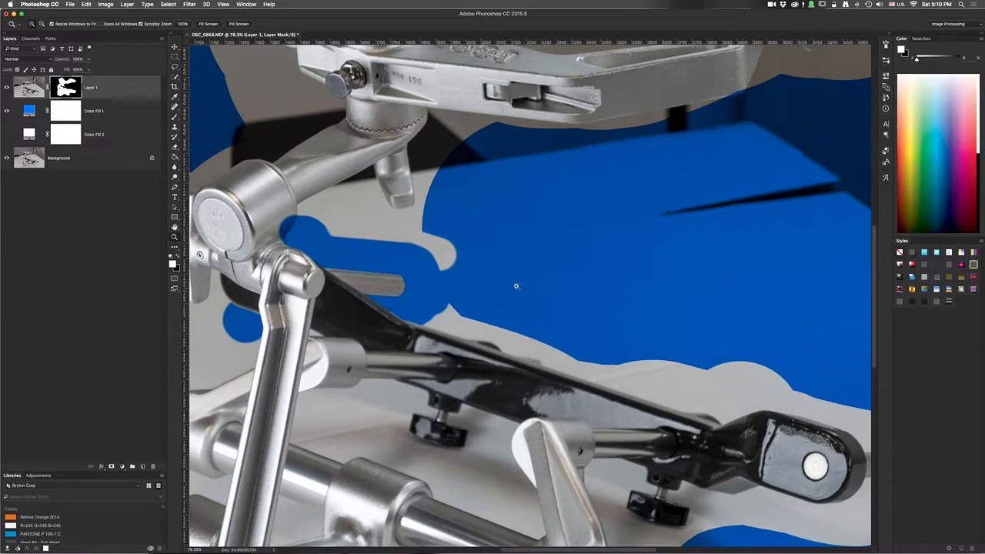
{"action": "key", "text": "super+0"}
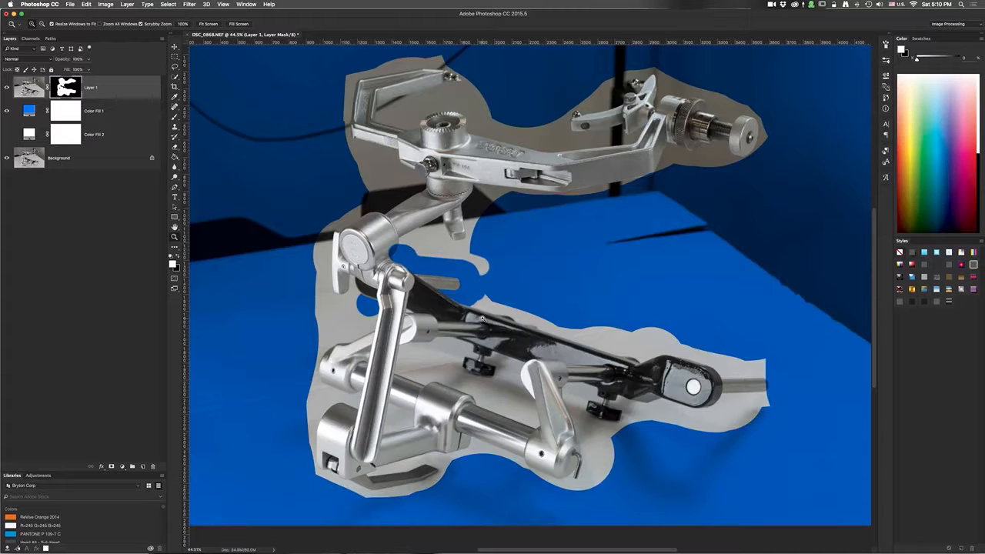
{"action": "left_click", "coordinate": [7, 111]}
{"action": "left_click", "coordinate": [7, 158]}
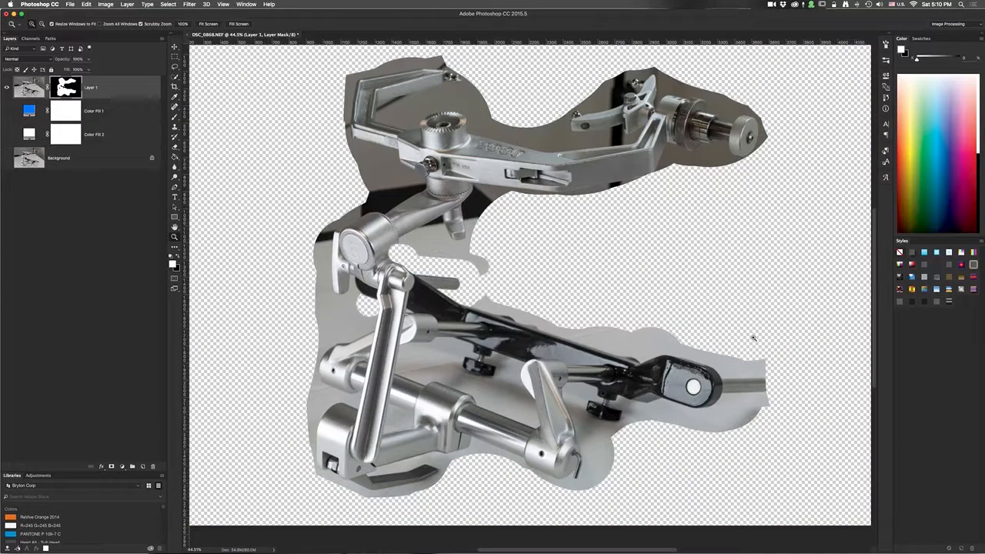
Show the white Color Fill 2 layer, examine the mask edges around the lever and small rod against it, and hide it again
{"action": "left_click_drag", "start_coordinate": [374, 309], "coordinate": [431, 279]}
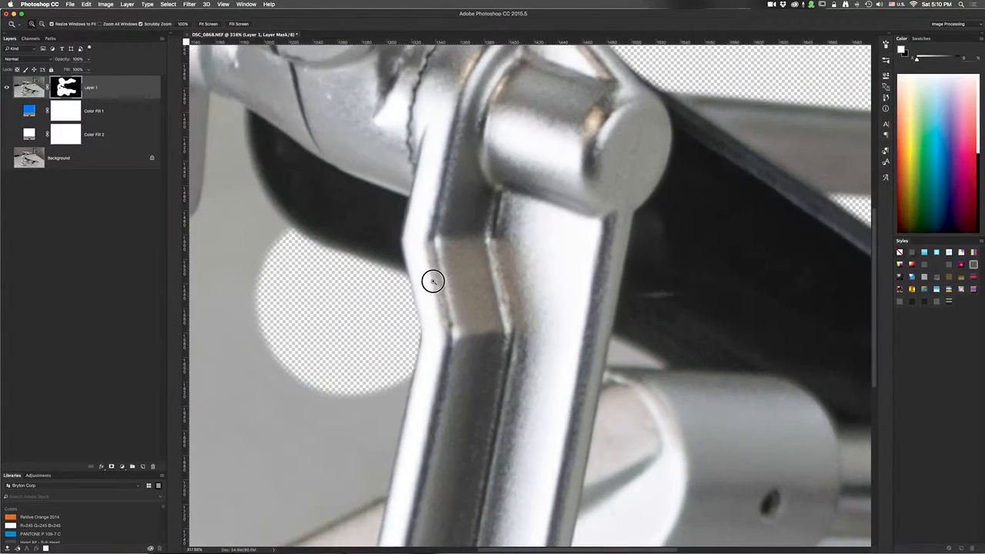
{"action": "left_click", "coordinate": [7, 134]}
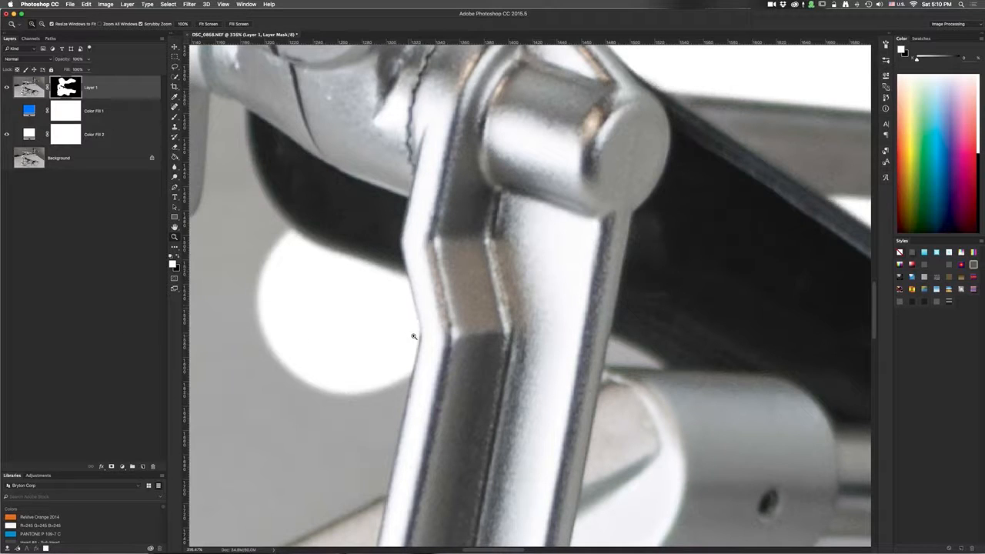
{"action": "left_click_drag", "start_coordinate": [429, 317], "coordinate": [464, 335]}
{"action": "left_click_drag", "start_coordinate": [586, 272], "coordinate": [441, 349]}
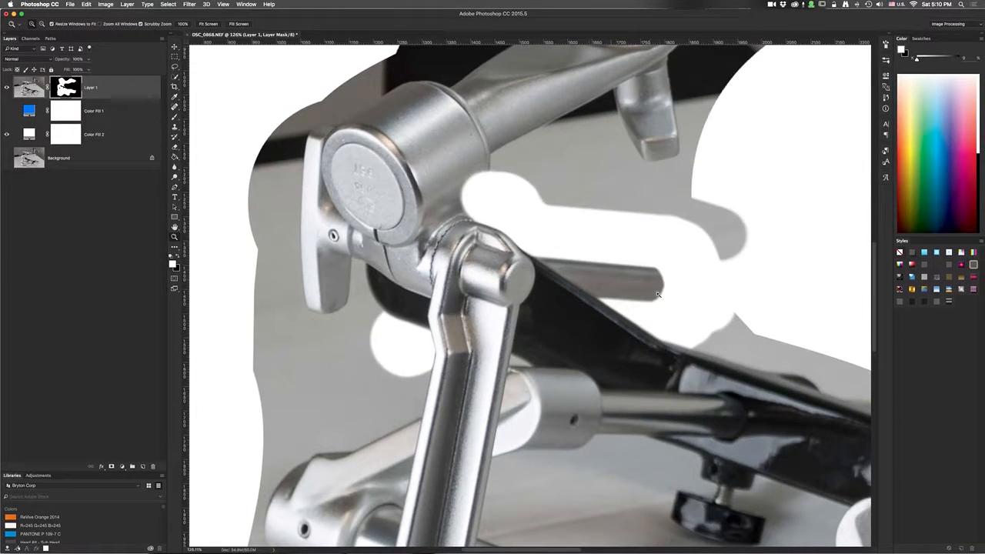
{"action": "left_click_drag", "start_coordinate": [574, 337], "coordinate": [521, 336]}
{"action": "left_click_drag", "start_coordinate": [620, 330], "coordinate": [589, 348]}
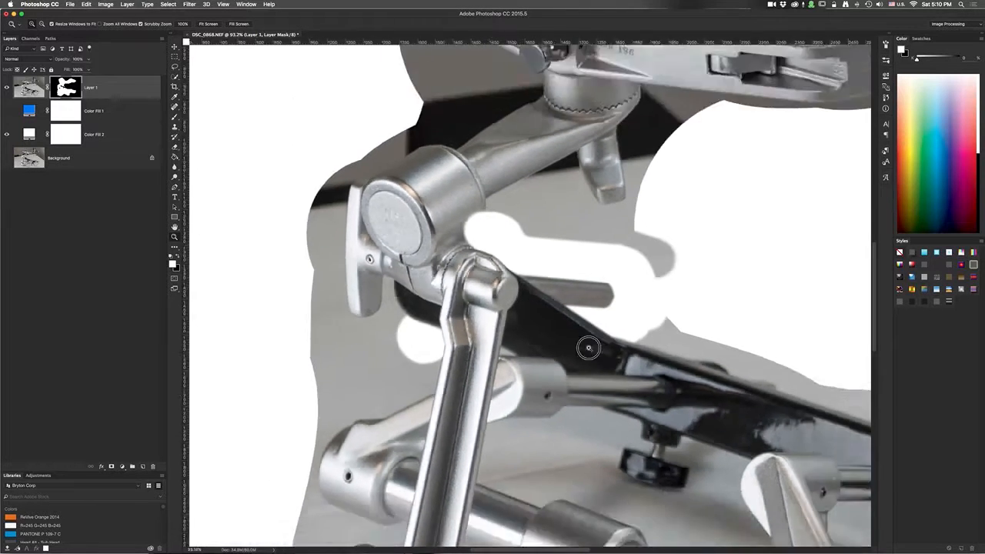
{"action": "key", "text": "super+0"}
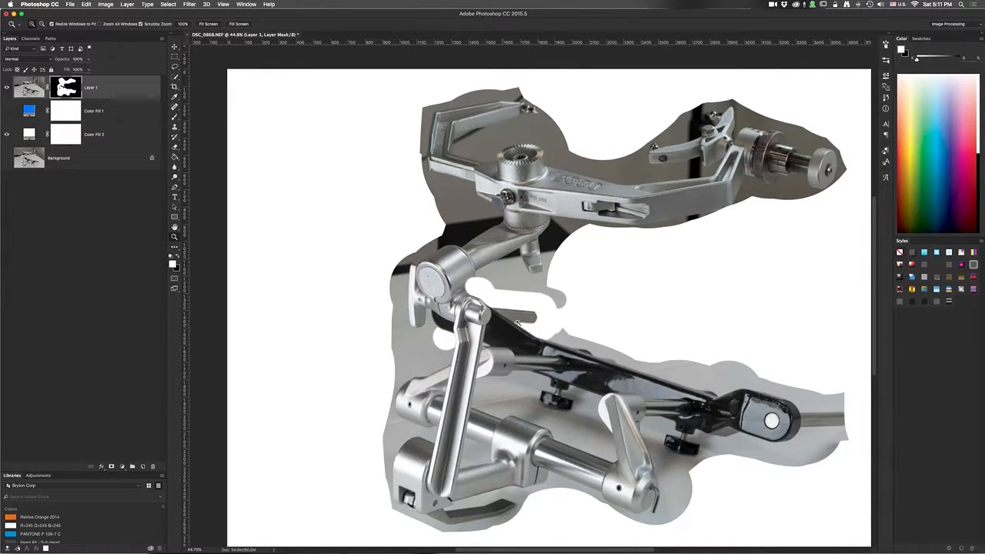
{"action": "left_click_drag", "start_coordinate": [518, 322], "coordinate": [583, 285]}
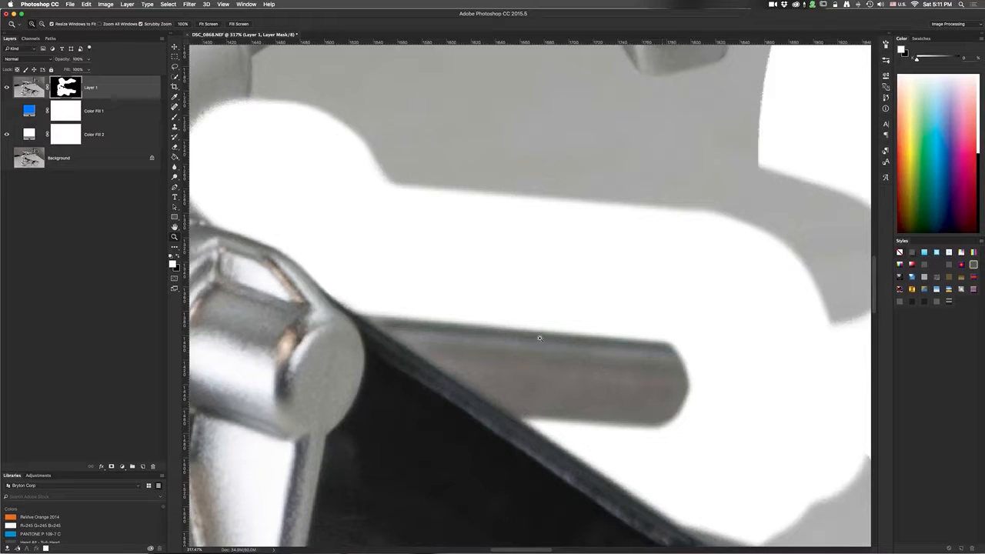
{"action": "key", "text": "super+0"}
{"action": "left_click_drag", "start_coordinate": [620, 387], "coordinate": [520, 364]}
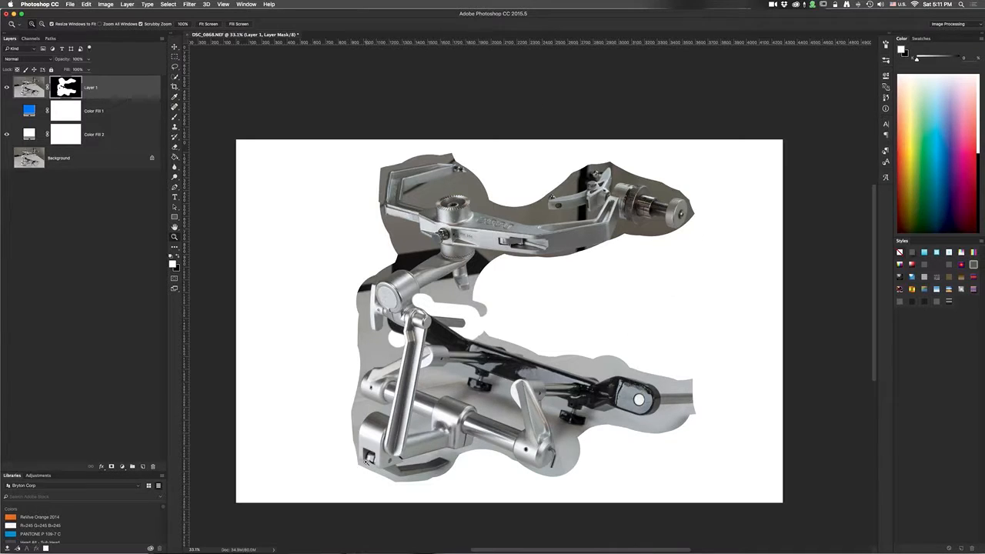
{"action": "left_click", "coordinate": [6, 134]}
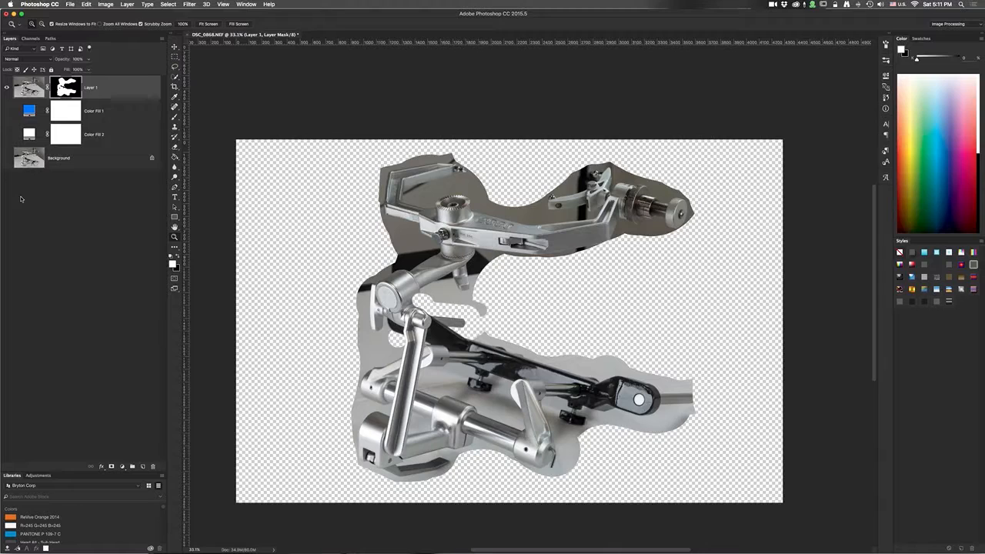